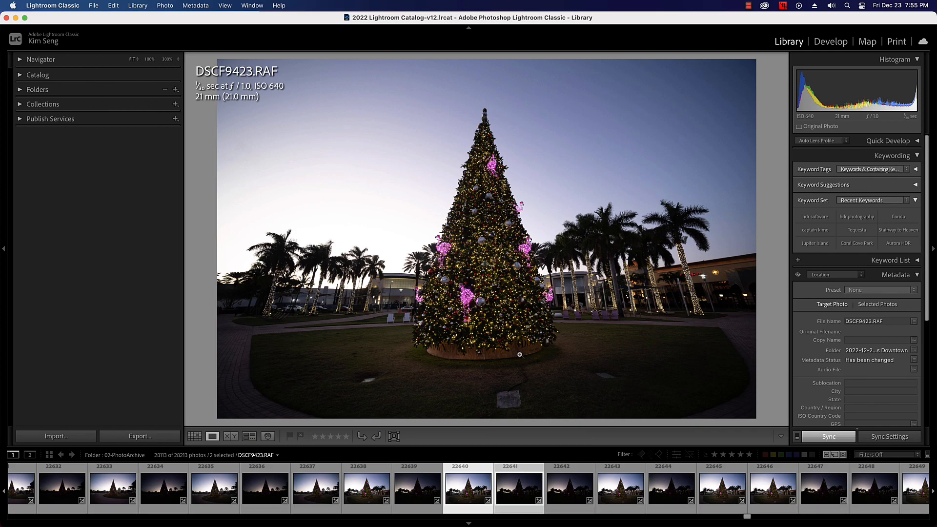
Enhance the two selected Christmas tree raw photos with Raw Details, leaving Super Resolution and Create Stacks off
{"action": "mouse_move", "coordinate": [469, 490]}
{"action": "left_click", "coordinate": [164, 5]}
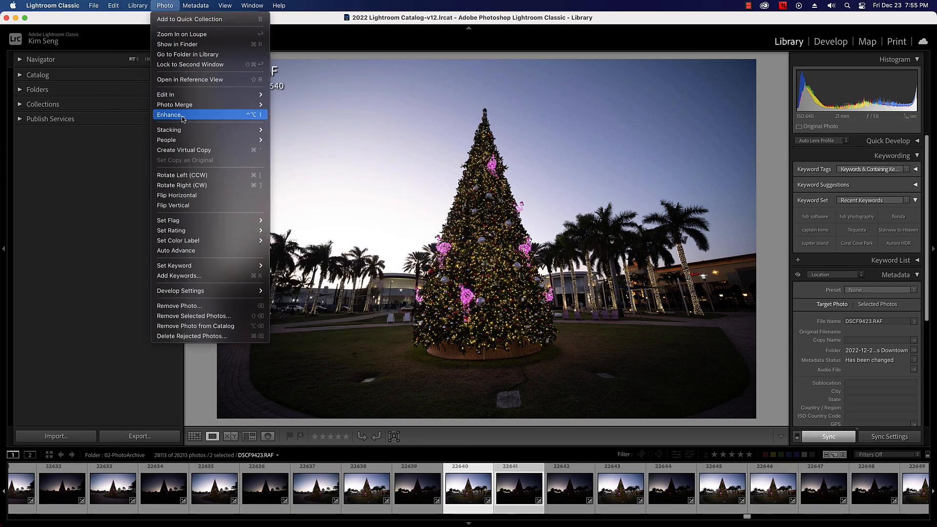
{"action": "left_click", "coordinate": [183, 119]}
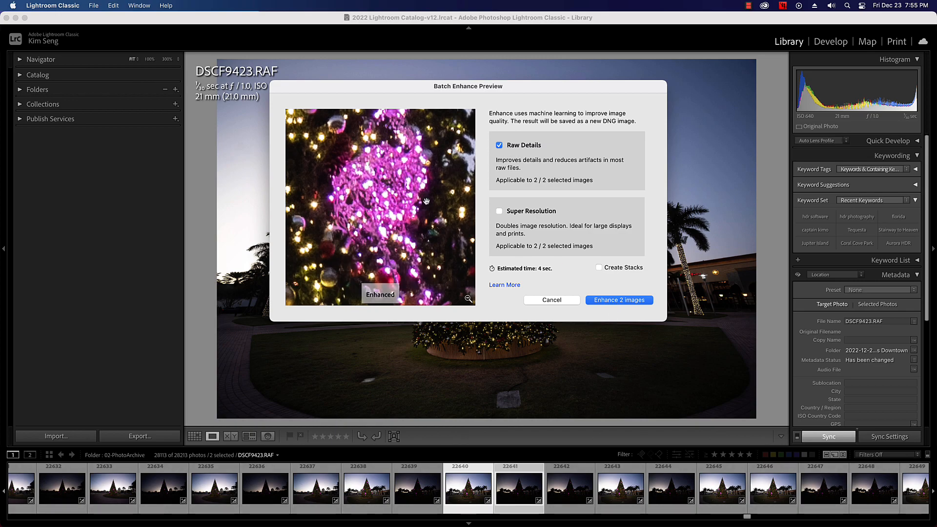
{"action": "left_click_drag", "start_coordinate": [380, 185], "coordinate": [384, 196]}
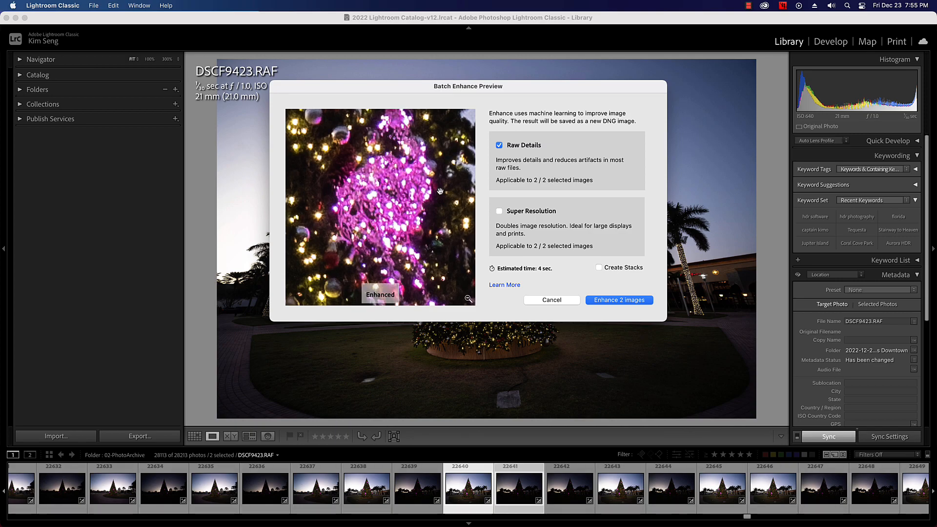
{"action": "left_click", "coordinate": [620, 300]}
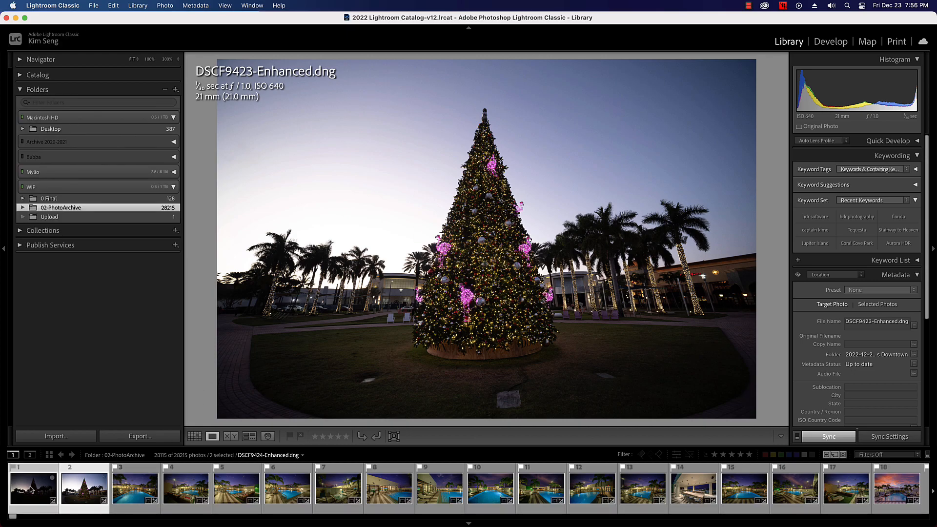
Merge the two enhanced DNGs to HDR with Auto Align and Auto Settings on and Deghost Amount set to None
{"action": "right_click", "coordinate": [33, 487]}
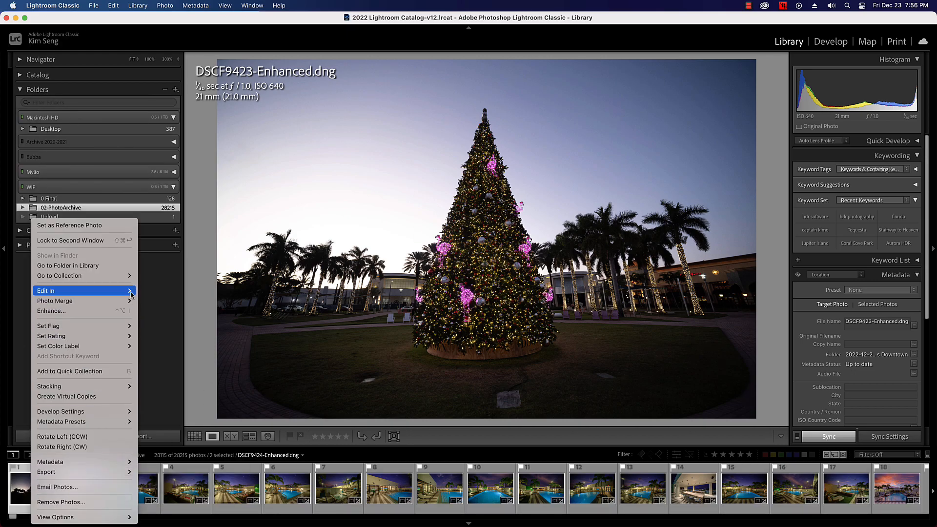
{"action": "mouse_move", "coordinate": [136, 422]}
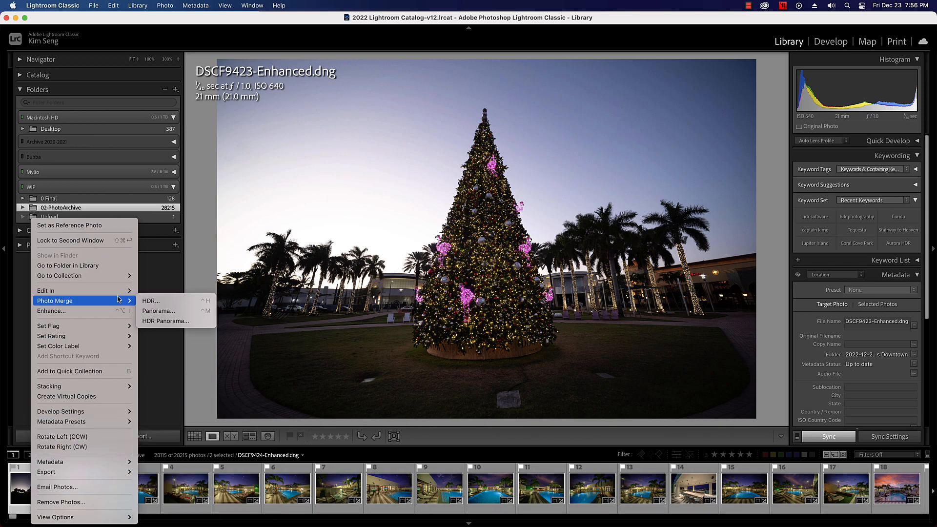
{"action": "left_click", "coordinate": [151, 301]}
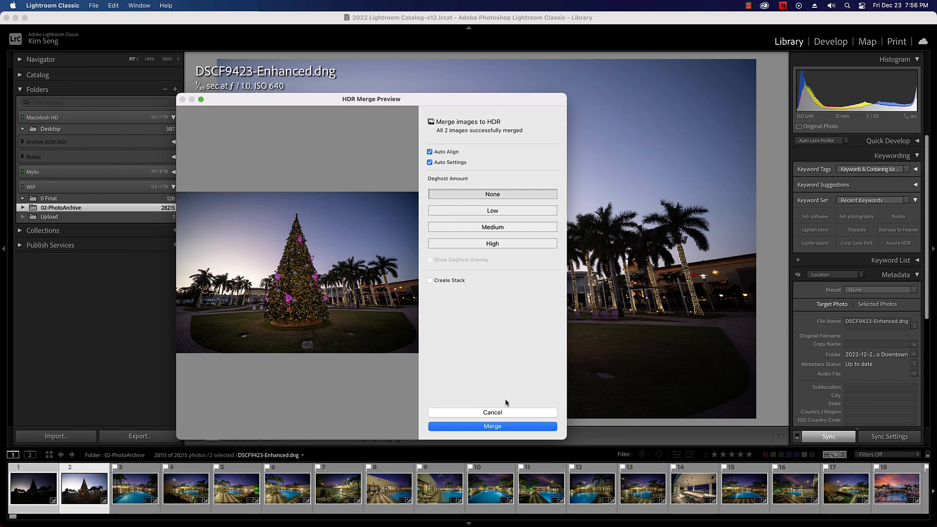
{"action": "left_click", "coordinate": [473, 426]}
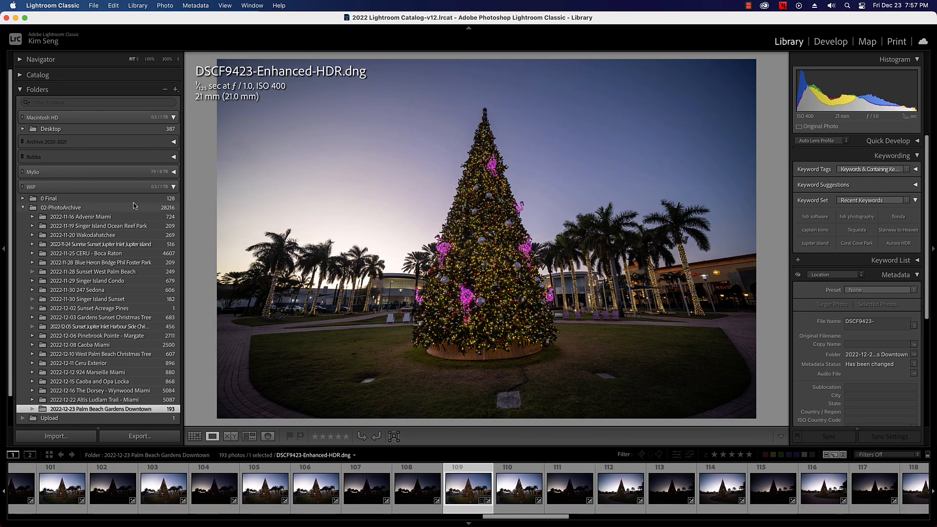
Examine the ornaments and lights up close across the tree in the merged HDR photo
{"action": "key", "text": "Tab"}
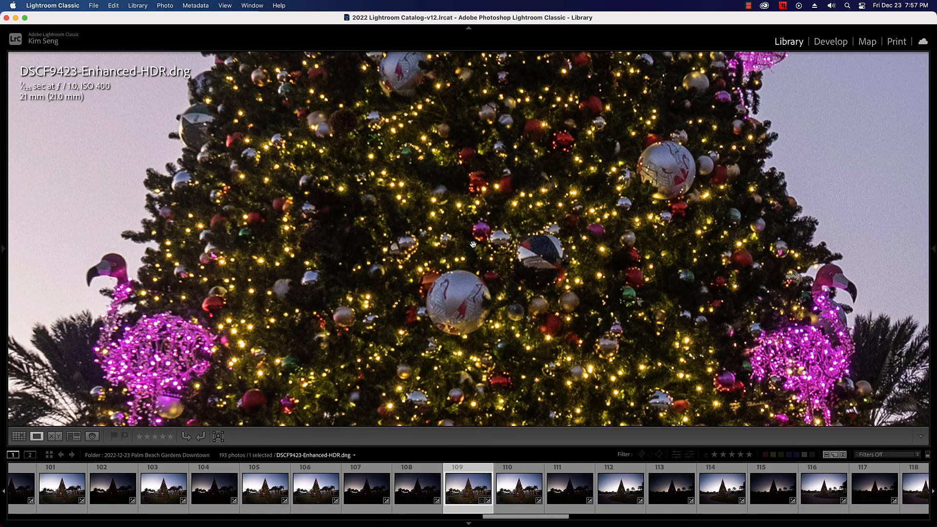
{"action": "key", "text": "z"}
{"action": "left_click_drag", "start_coordinate": [432, 197], "coordinate": [462, 425]}
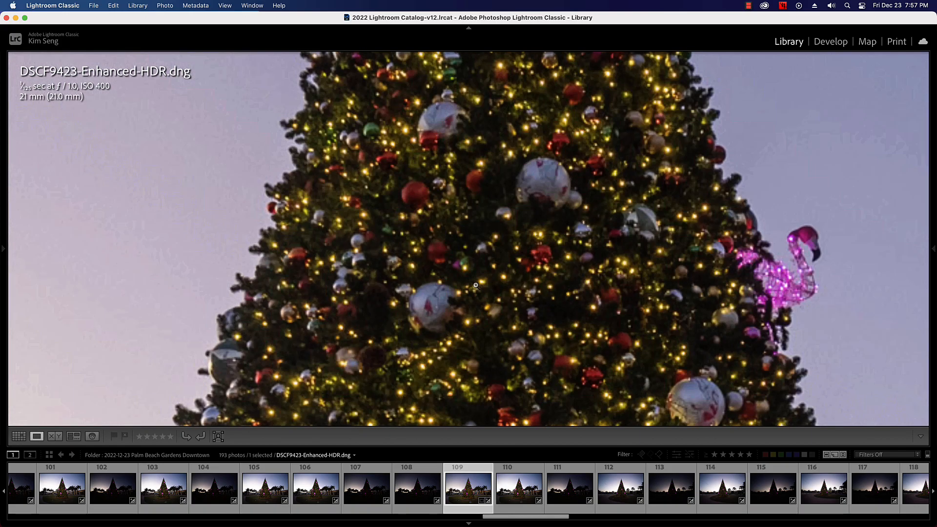
{"action": "left_click", "coordinate": [506, 269]}
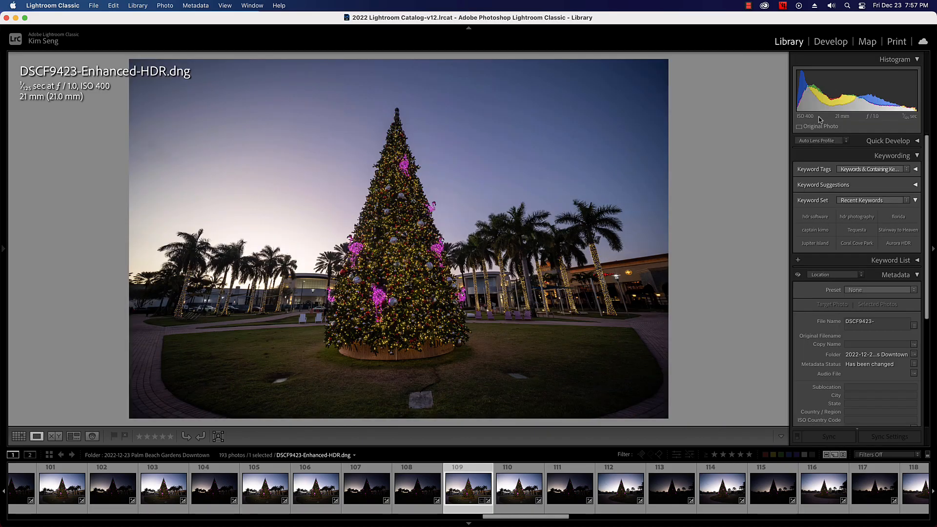
Bring the merged HDR photo into the Develop module and set its profile to Camera Velvia/Vivid v2
{"action": "left_click", "coordinate": [830, 41]}
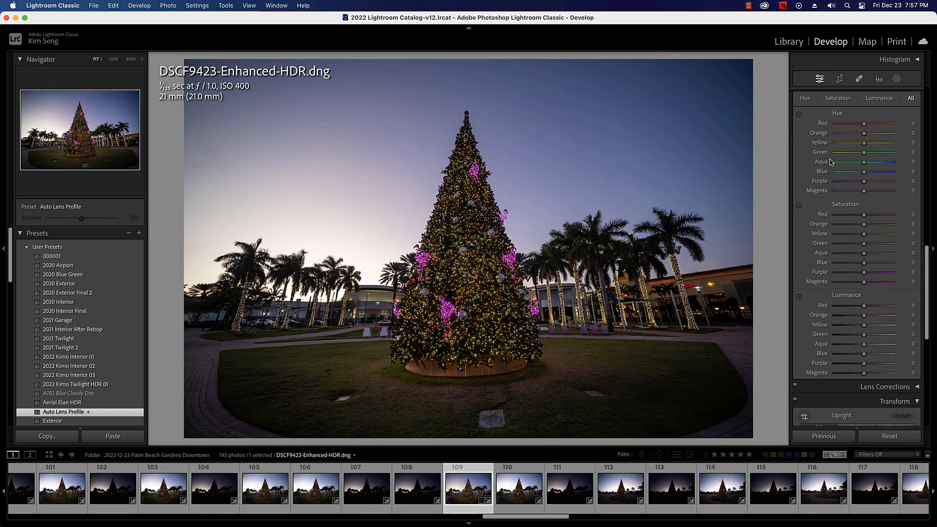
{"action": "scroll", "coordinate": [850, 168], "scroll_direction": "up", "scroll_amount": 4}
{"action": "scroll", "coordinate": [850, 168], "scroll_direction": "up", "scroll_amount": 10}
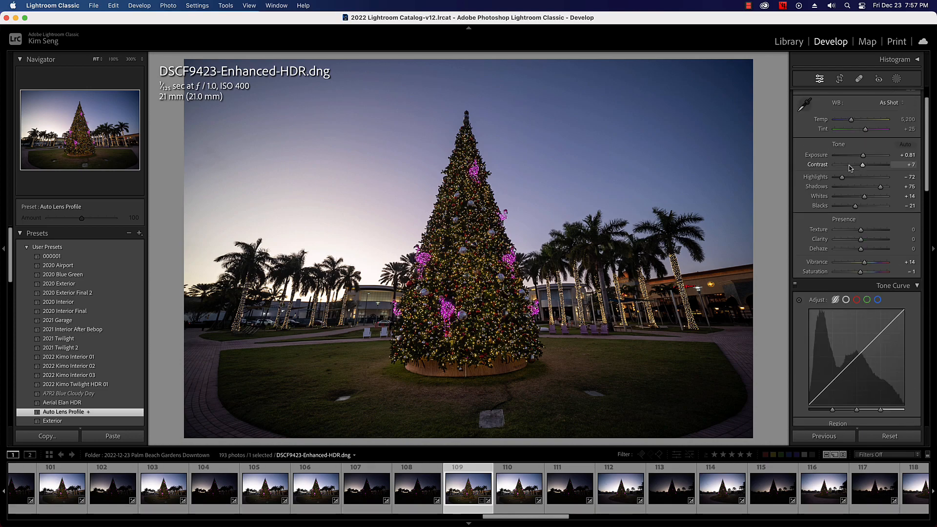
{"action": "left_click", "coordinate": [805, 122]}
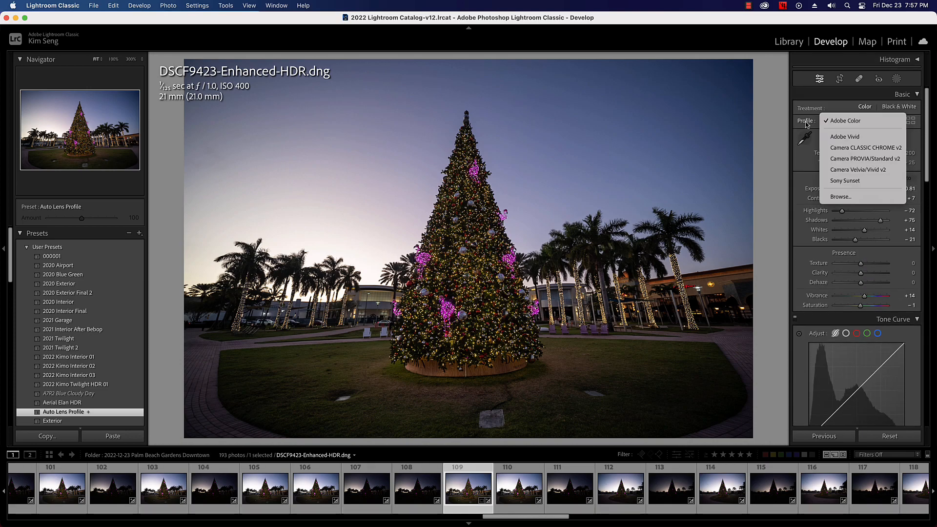
{"action": "left_click", "coordinate": [881, 175]}
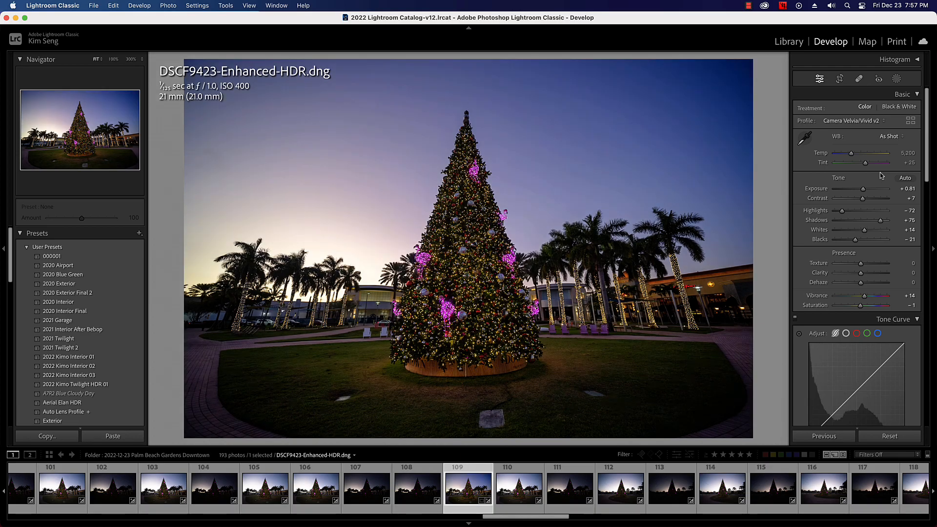
Try the Camera PROVIA/Standard v2 profile for comparison and return to Camera Velvia/Vivid v2
{"action": "left_click", "coordinate": [863, 121]}
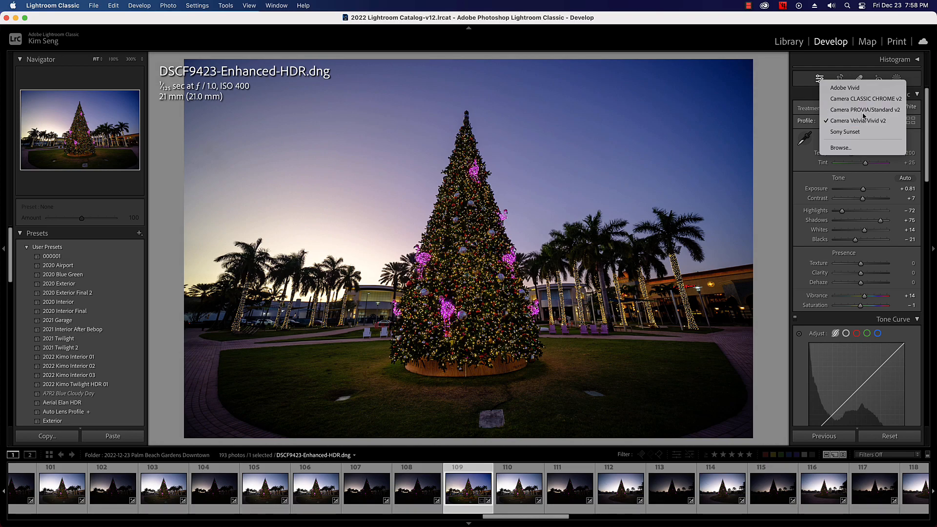
{"action": "left_click", "coordinate": [863, 110]}
{"action": "left_click", "coordinate": [863, 121]}
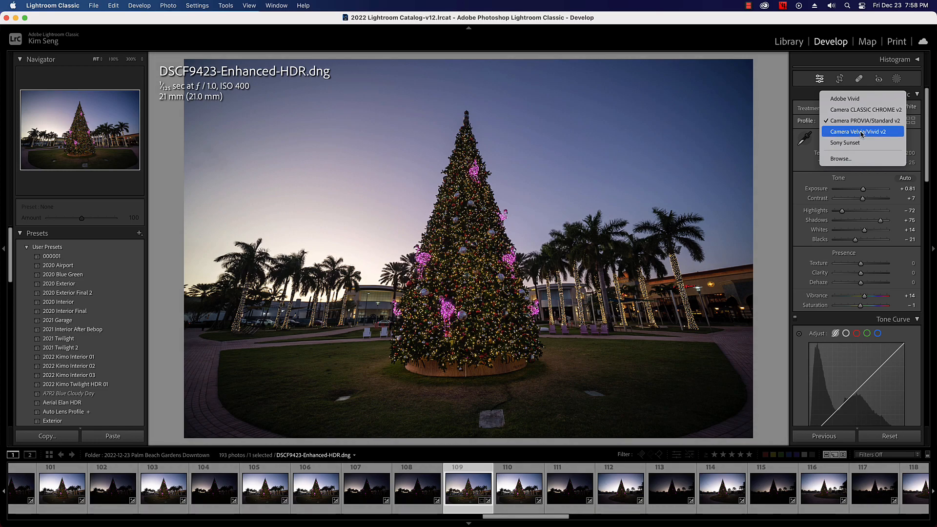
{"action": "left_click", "coordinate": [861, 132]}
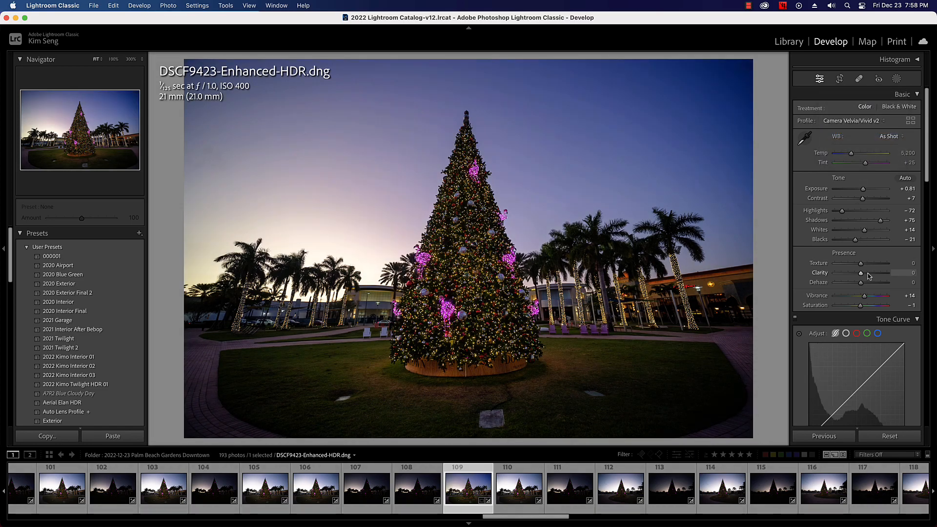
Apply Auto tone, lower Exposure to +1.11 and set Highlights to -100
{"action": "left_click", "coordinate": [905, 179]}
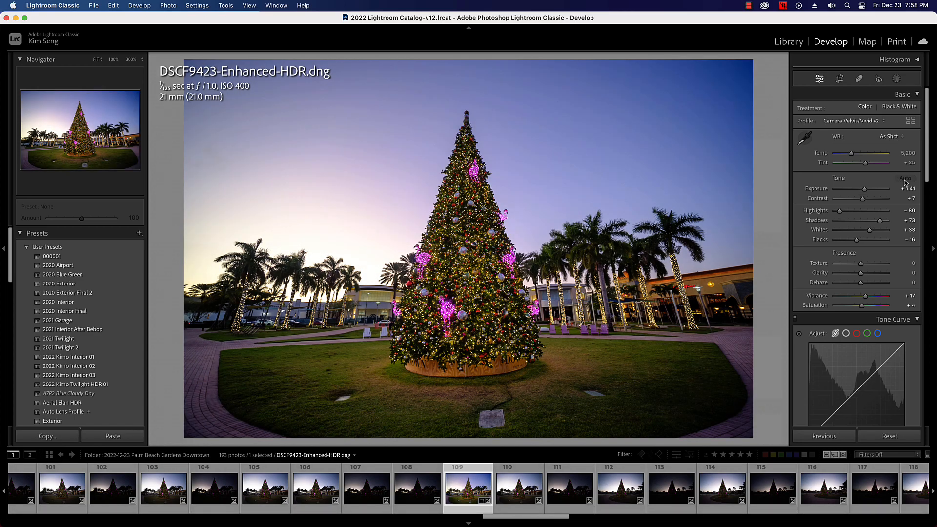
{"action": "key", "text": "minus"}
{"action": "key", "text": "minus"}
{"action": "key", "text": "minus"}
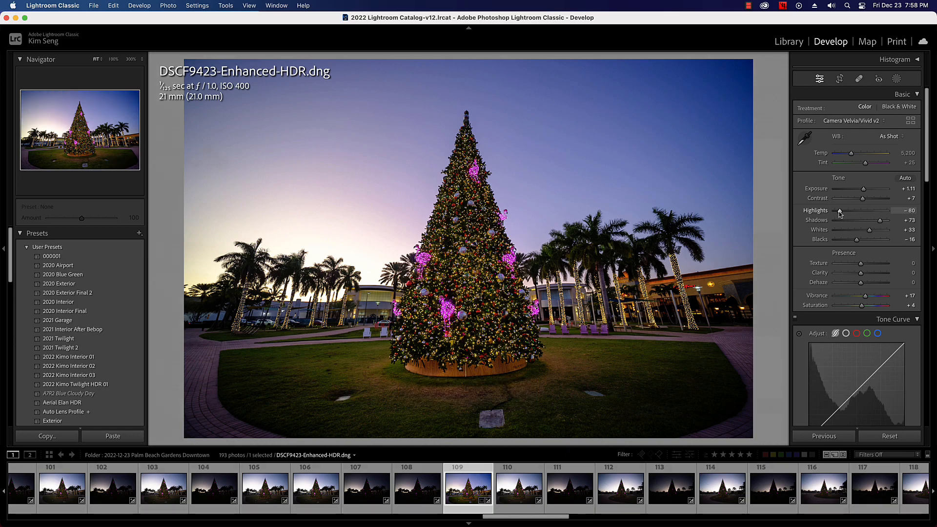
{"action": "left_click_drag", "start_coordinate": [839, 211], "coordinate": [832, 212]}
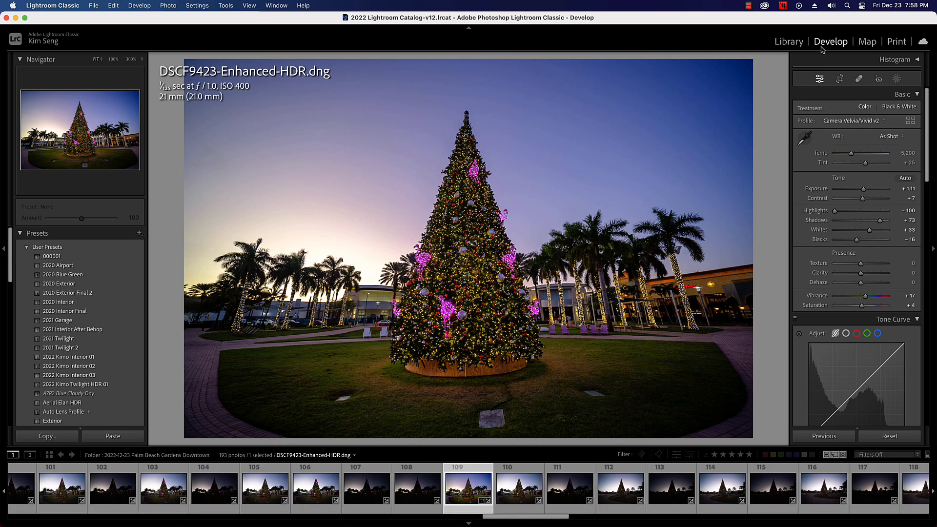
Create a Sky mask and set its Exposure to -0.59 and Highlights to -56
{"action": "left_click", "coordinate": [896, 79]}
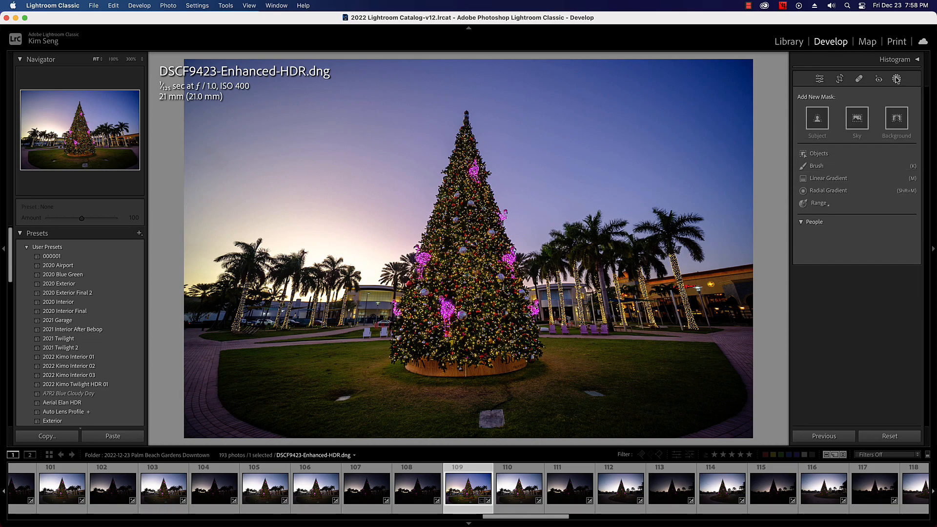
{"action": "left_click", "coordinate": [857, 120]}
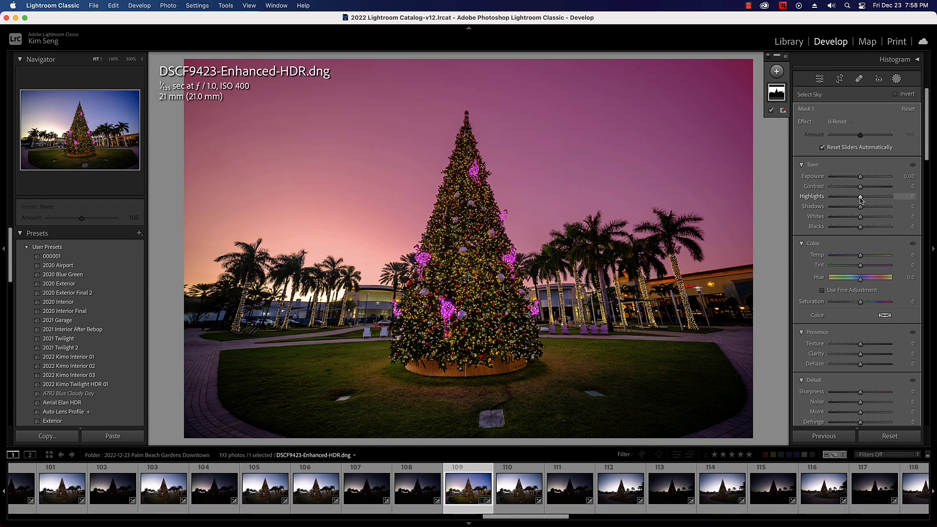
{"action": "mouse_move", "coordinate": [861, 200]}
{"action": "left_mouse_down"}
{"action": "mouse_move", "coordinate": [805, 205]}
{"action": "mouse_move", "coordinate": [847, 207]}
{"action": "mouse_move", "coordinate": [821, 206]}
{"action": "mouse_move", "coordinate": [845, 207]}
{"action": "mouse_move", "coordinate": [858, 179]}
{"action": "mouse_move", "coordinate": [836, 178]}
{"action": "mouse_move", "coordinate": [857, 195]}
{"action": "left_mouse_up"}
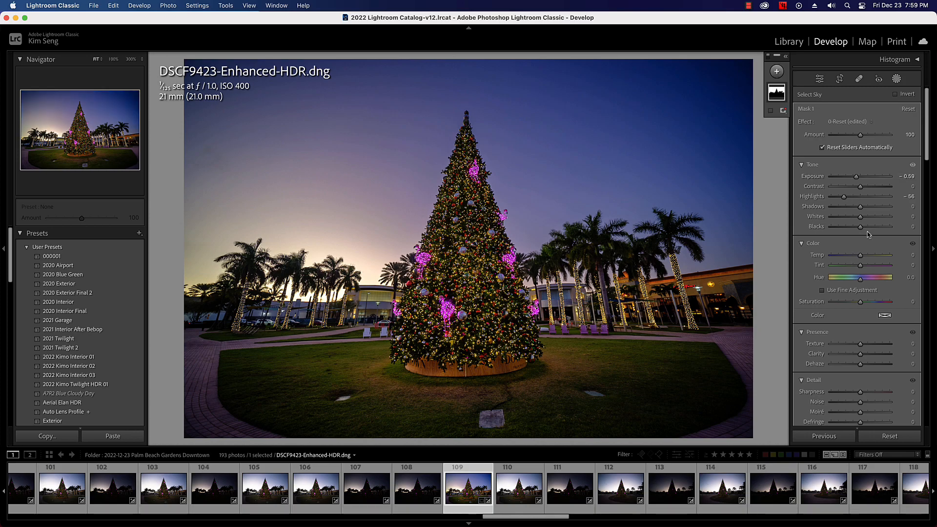
Set the sky mask's Dehaze to 19 and leave masking
{"action": "scroll", "coordinate": [867, 244], "scroll_direction": "down", "scroll_amount": 2}
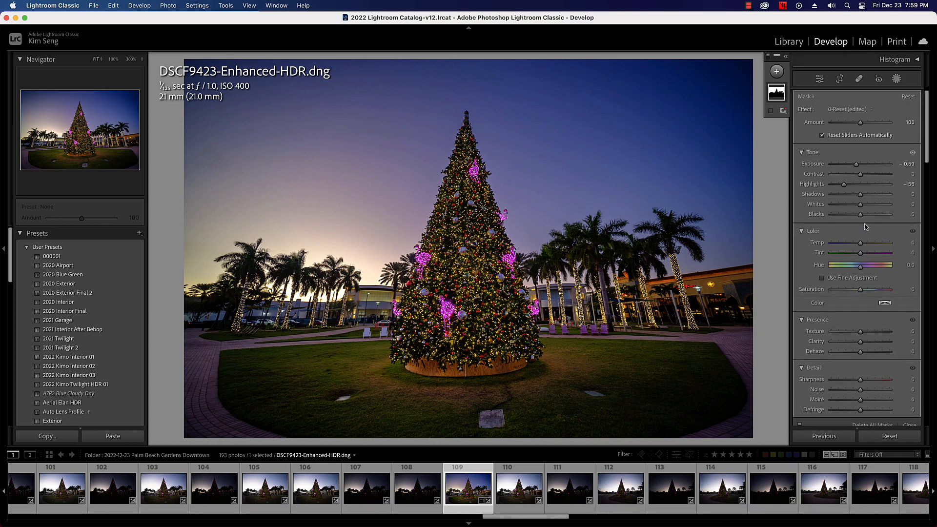
{"action": "left_click_drag", "start_coordinate": [860, 352], "coordinate": [865, 355]}
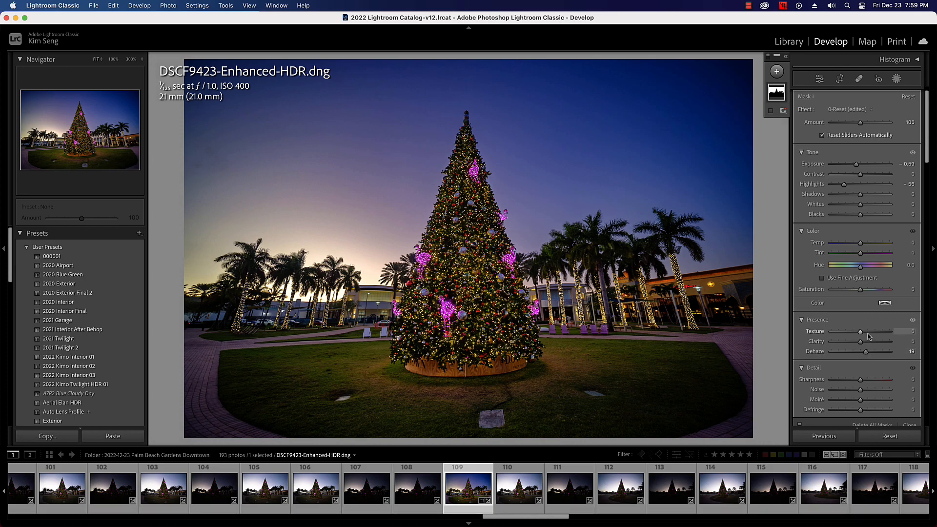
{"action": "scroll", "coordinate": [860, 220], "scroll_direction": "up", "scroll_amount": 1}
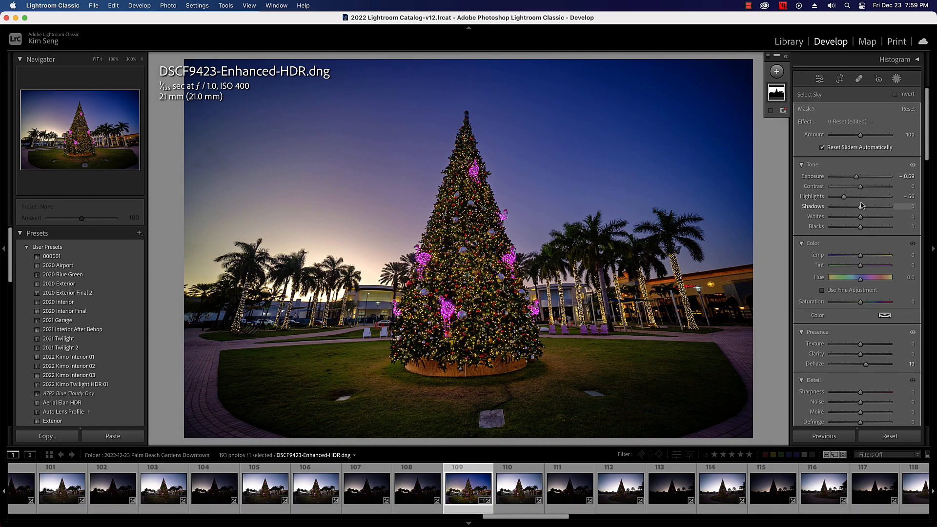
{"action": "left_click", "coordinate": [896, 80]}
Set the photo's global Shadows to +86 and Blacks to -5
{"action": "scroll", "coordinate": [878, 171], "scroll_direction": "down", "scroll_amount": 1}
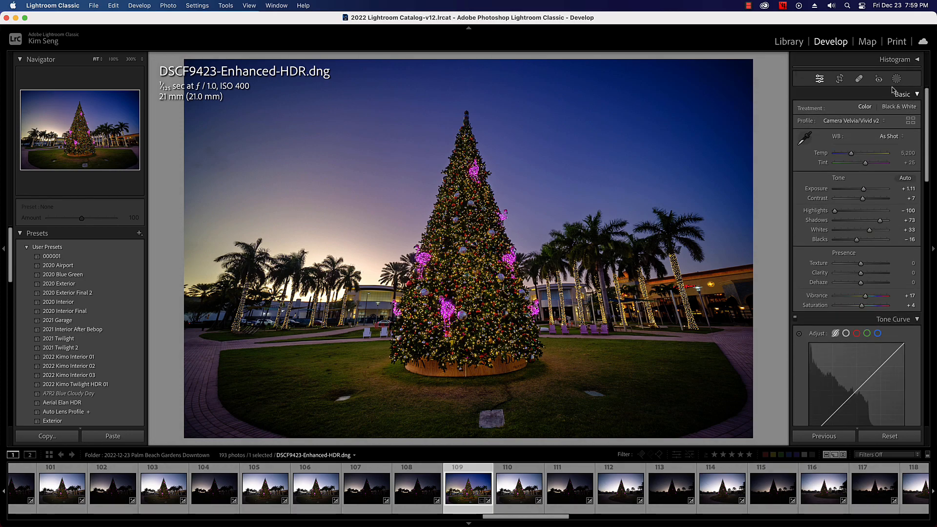
{"action": "left_click_drag", "start_coordinate": [879, 224], "coordinate": [881, 222]}
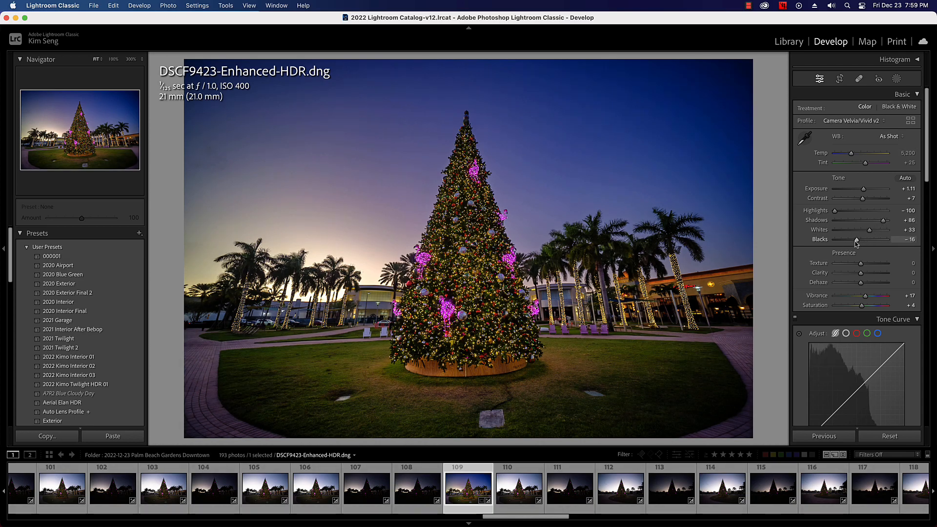
{"action": "left_click_drag", "start_coordinate": [857, 241], "coordinate": [858, 250]}
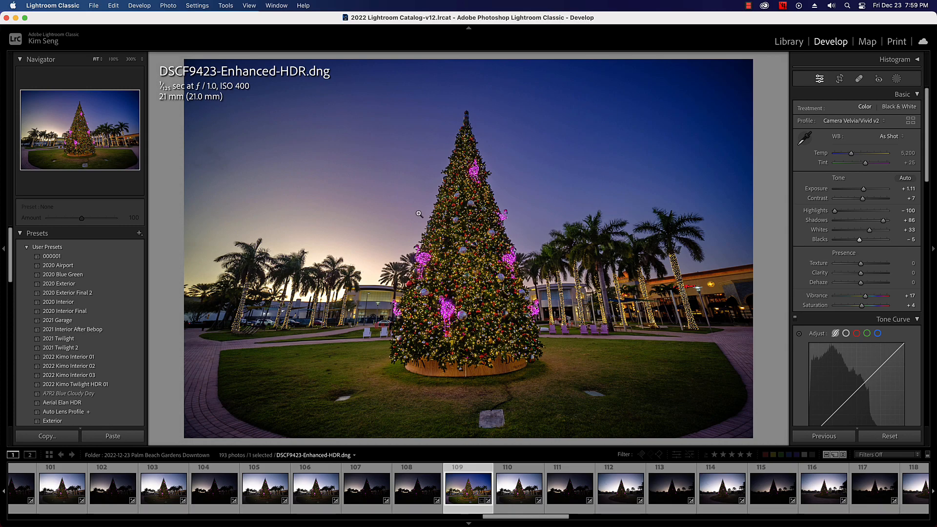
Inspect the sky up close near the photo's left edge and above the palms on the right for noise
{"action": "left_click", "coordinate": [206, 159]}
{"action": "left_click_drag", "start_coordinate": [198, 187], "coordinate": [253, 203]}
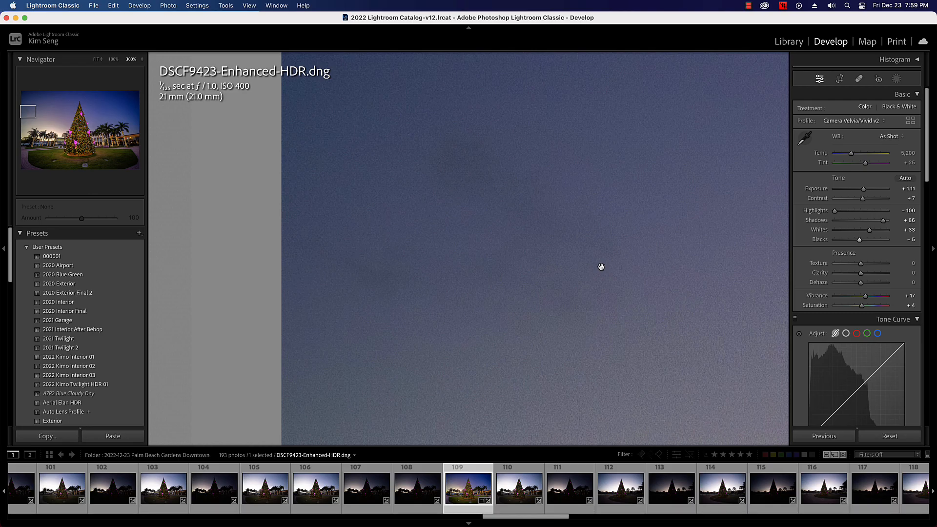
{"action": "left_click", "coordinate": [601, 267]}
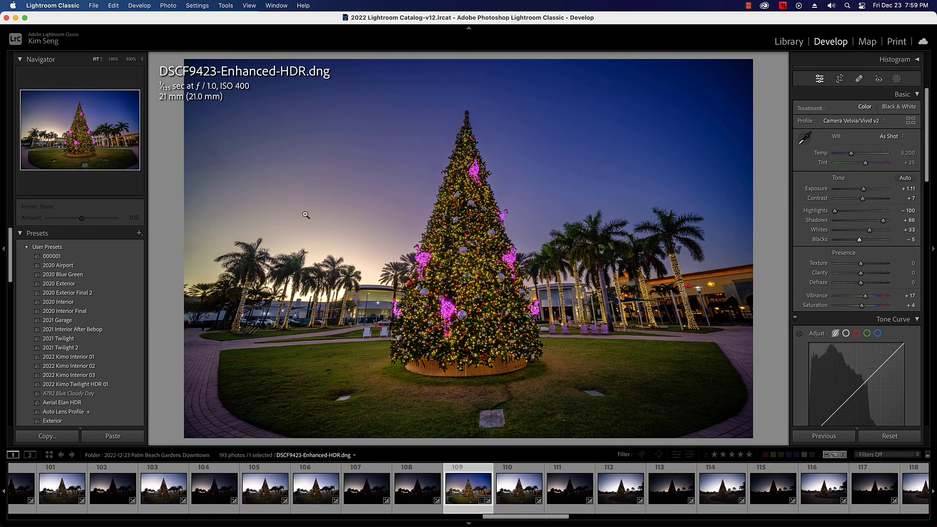
{"action": "left_click", "coordinate": [630, 195]}
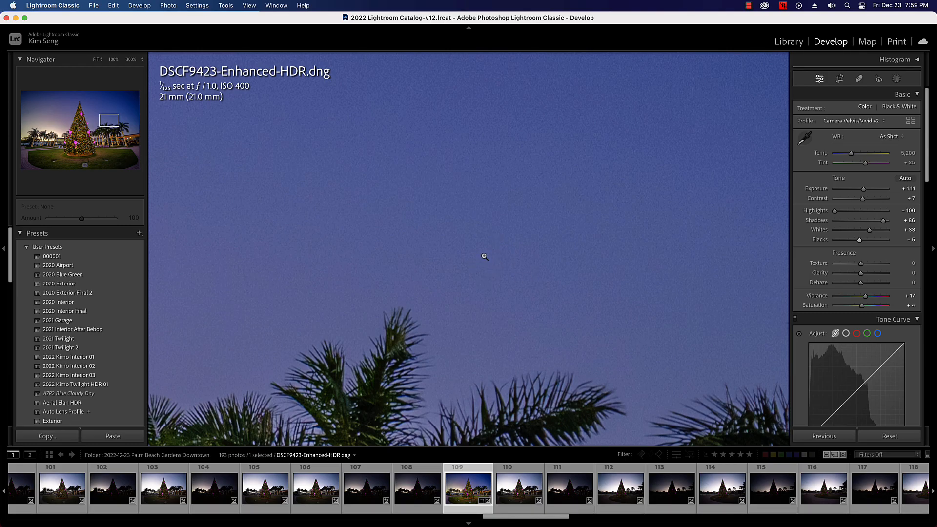
{"action": "left_click", "coordinate": [483, 257]}
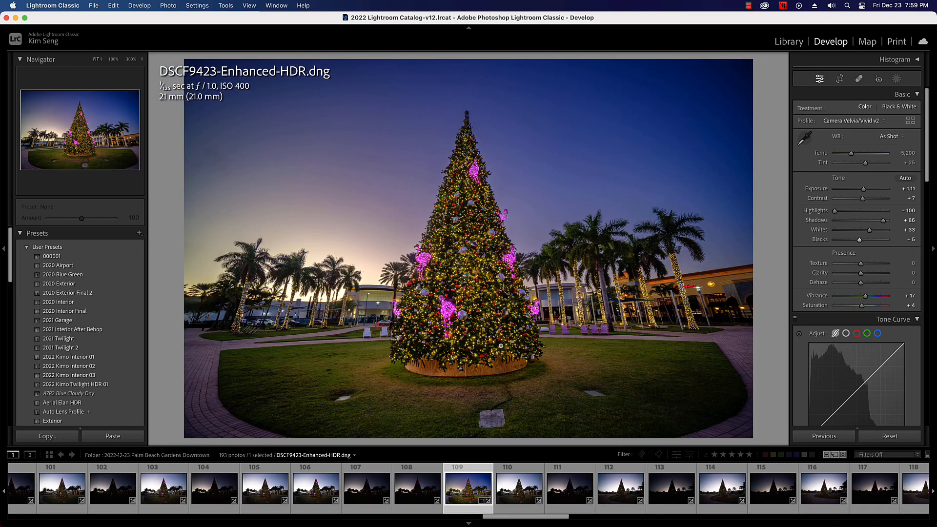
Open the HDR photo DSCF9423-Enhanced-HDR.dng in Photoshop for editing and close the other open image 20221214_085842.jpg
{"action": "right_click", "coordinate": [458, 498]}
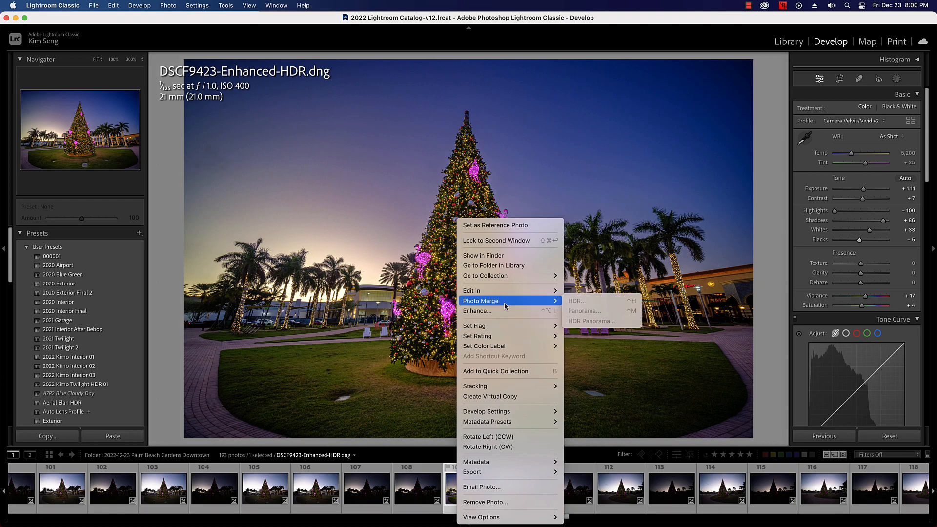
{"action": "mouse_move", "coordinate": [507, 291]}
{"action": "left_click", "coordinate": [630, 270]}
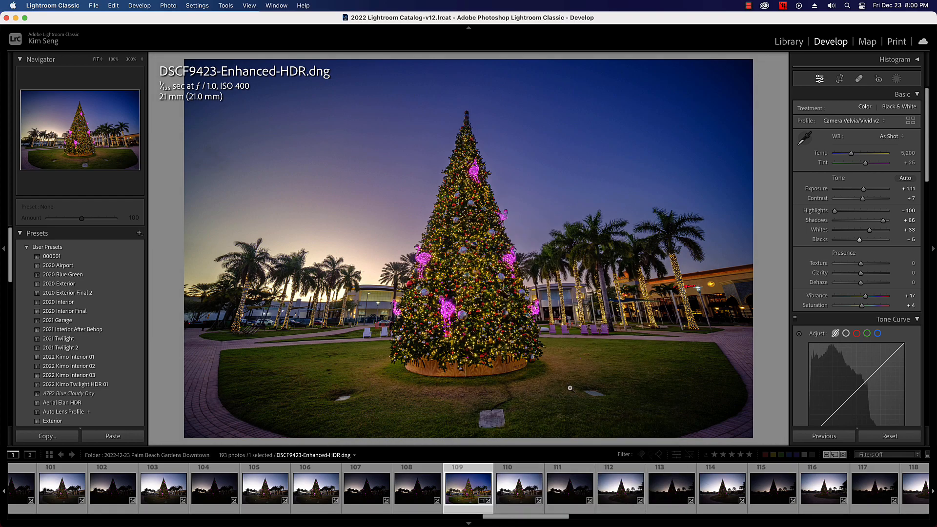
{"action": "left_click", "coordinate": [572, 189]}
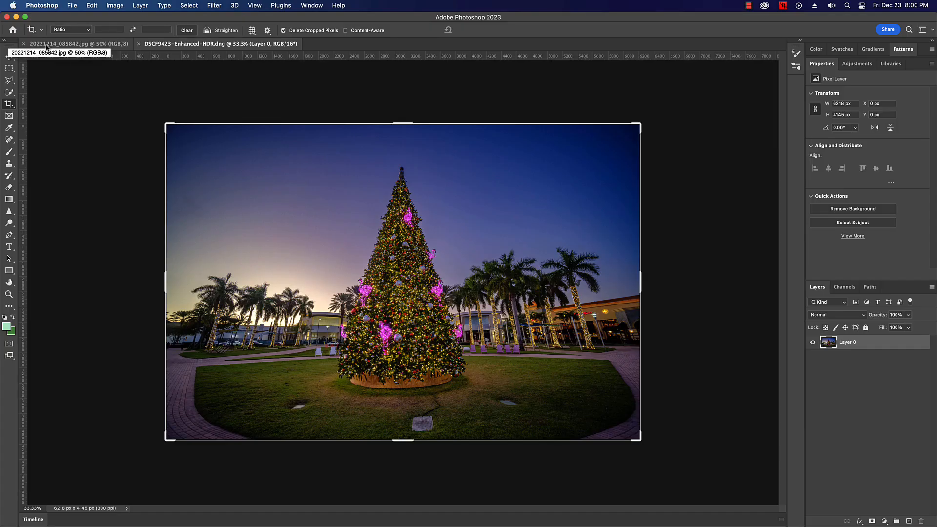
{"action": "left_click", "coordinate": [23, 45]}
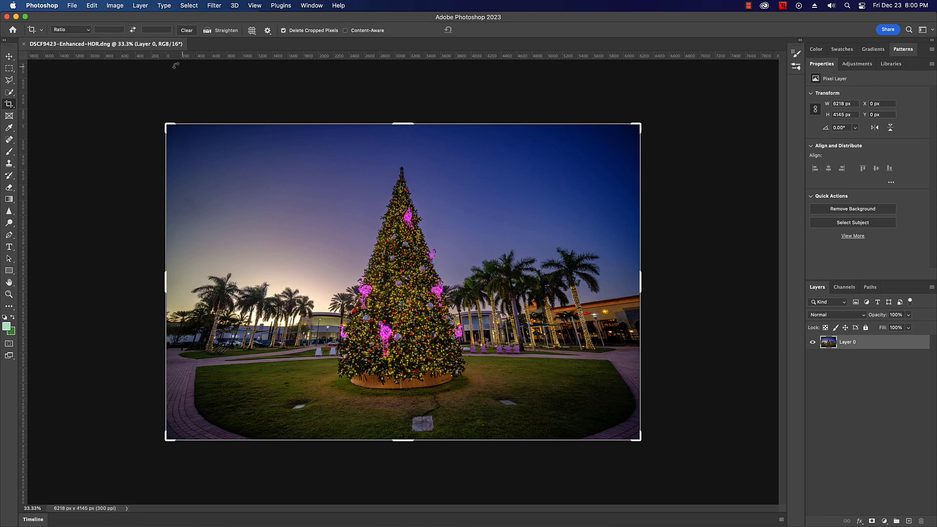
{"action": "left_click", "coordinate": [12, 57]}
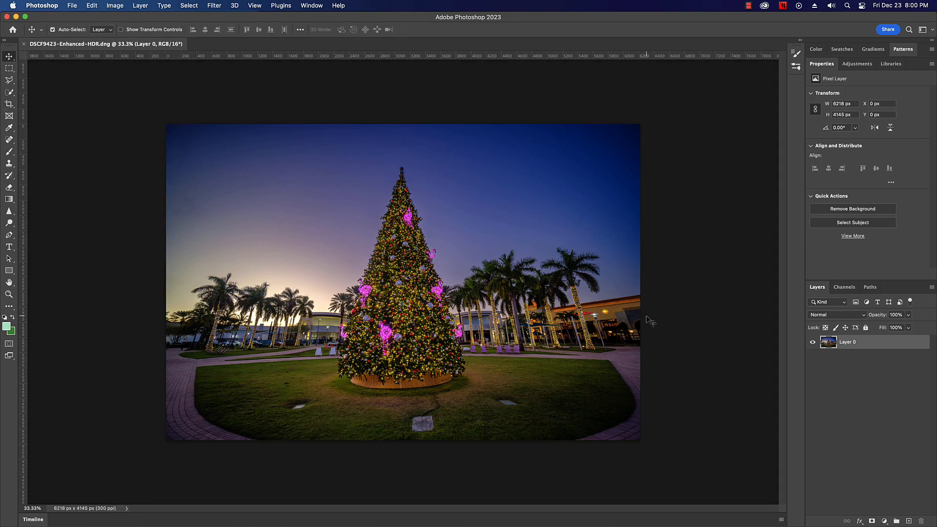
{"action": "key", "text": "super+0"}
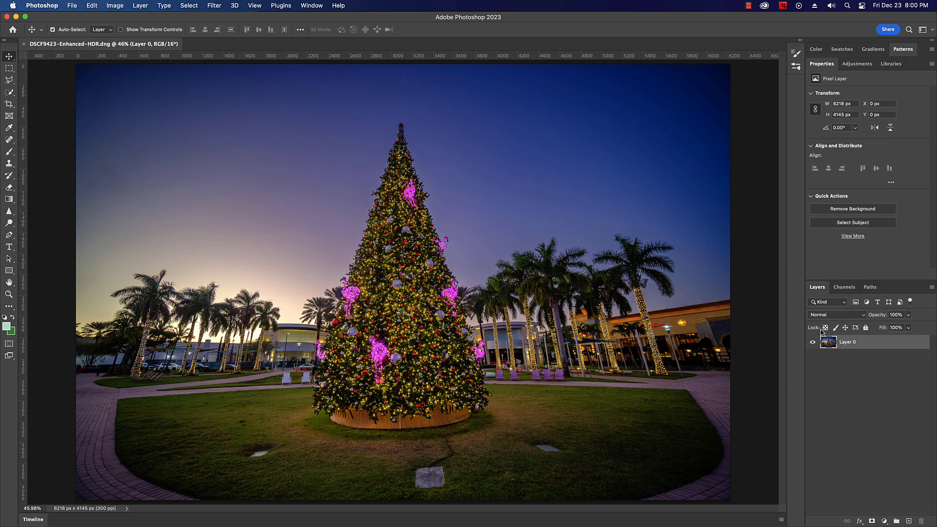
Duplicate the photo layer and denoise the copy with Topaz DeNoise AI, using Remove Noise 15 and Sharpen 15
{"action": "key", "text": "super+j"}
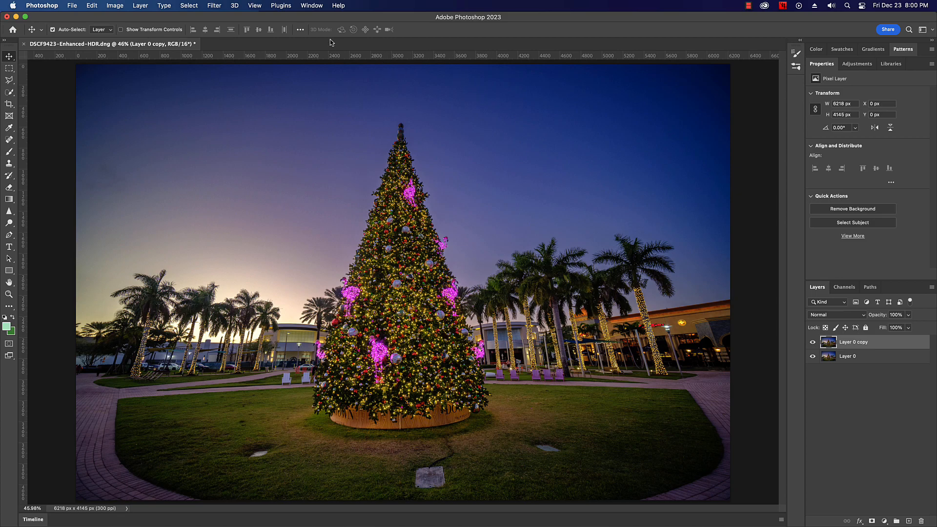
{"action": "left_click", "coordinate": [213, 5]}
{"action": "mouse_move", "coordinate": [273, 231]}
{"action": "left_click", "coordinate": [371, 232]}
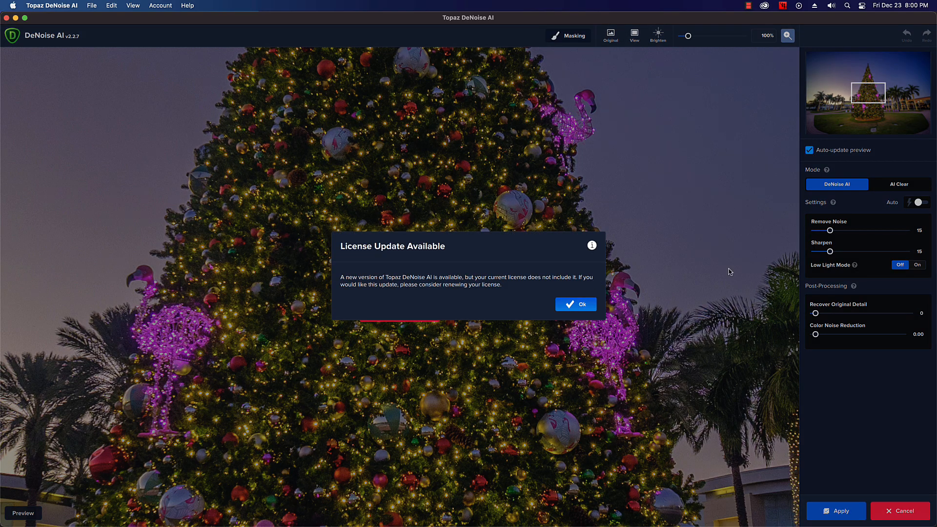
{"action": "left_click", "coordinate": [579, 305]}
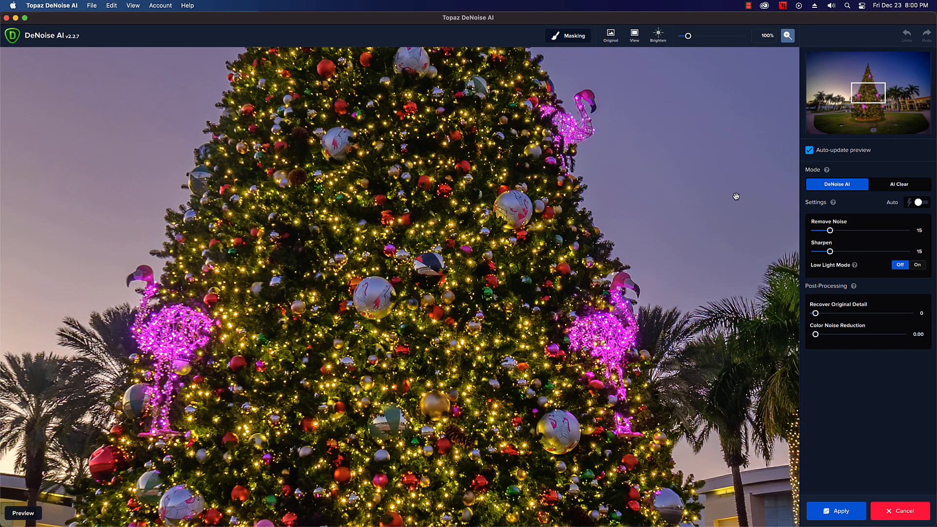
{"action": "left_click", "coordinate": [834, 517]}
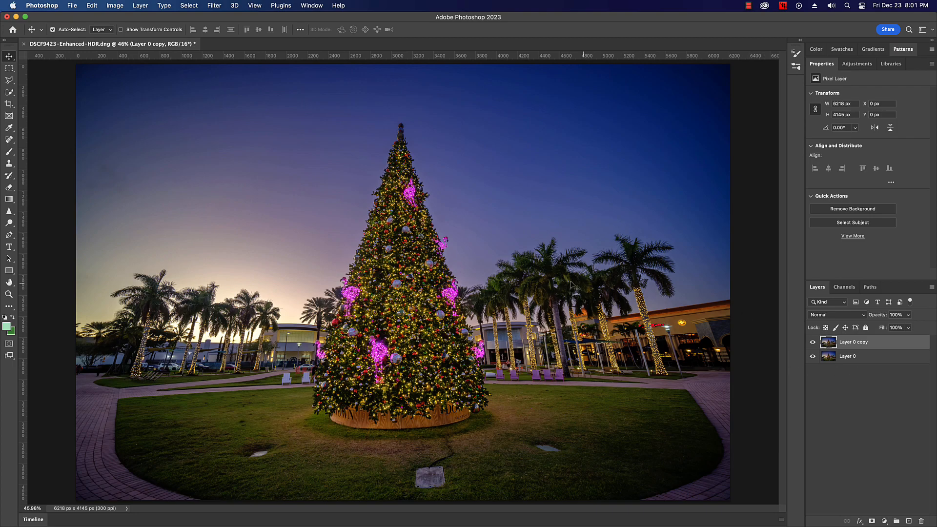
Compare the sky and palm fronds right of the tree up close with and without the denoised layer
{"action": "left_click", "coordinate": [833, 419]}
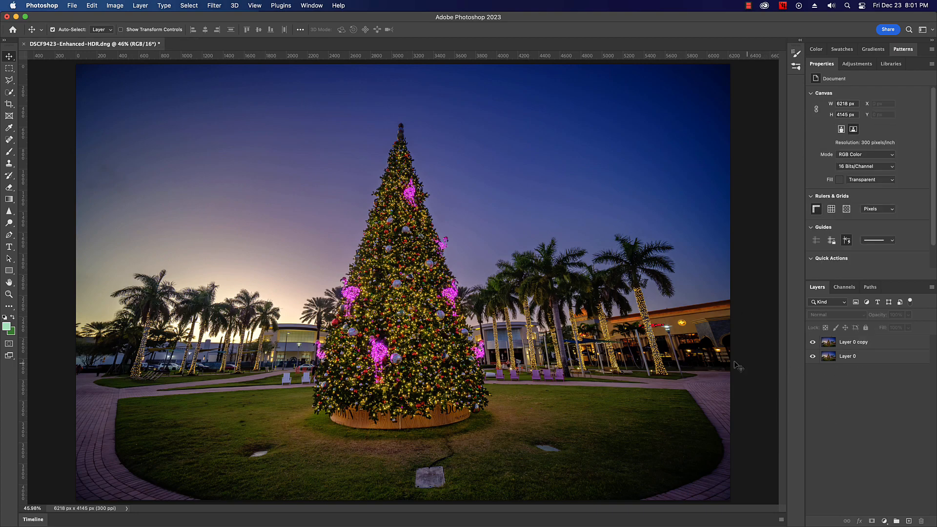
{"action": "key", "text": "z"}
{"action": "left_click_drag", "start_coordinate": [531, 282], "coordinate": [867, 365]}
{"action": "left_click", "coordinate": [813, 342]}
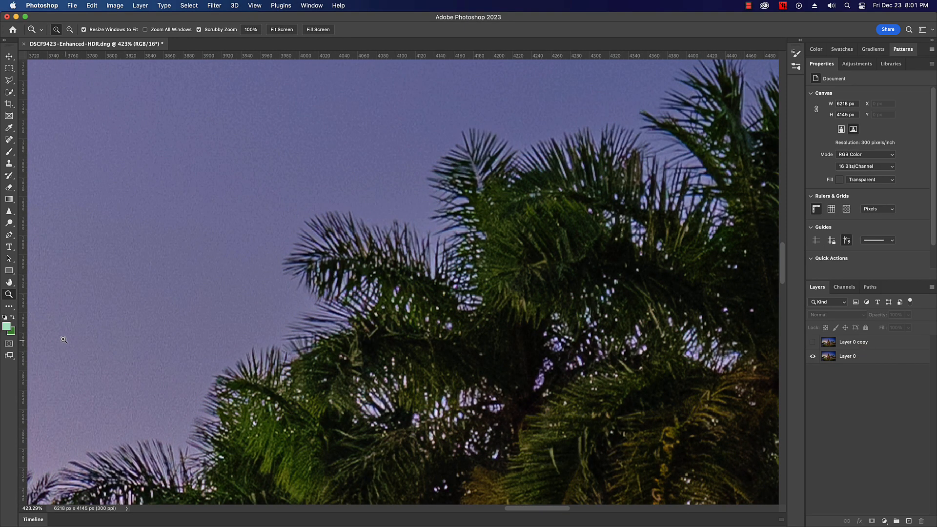
{"action": "left_click", "coordinate": [70, 320]}
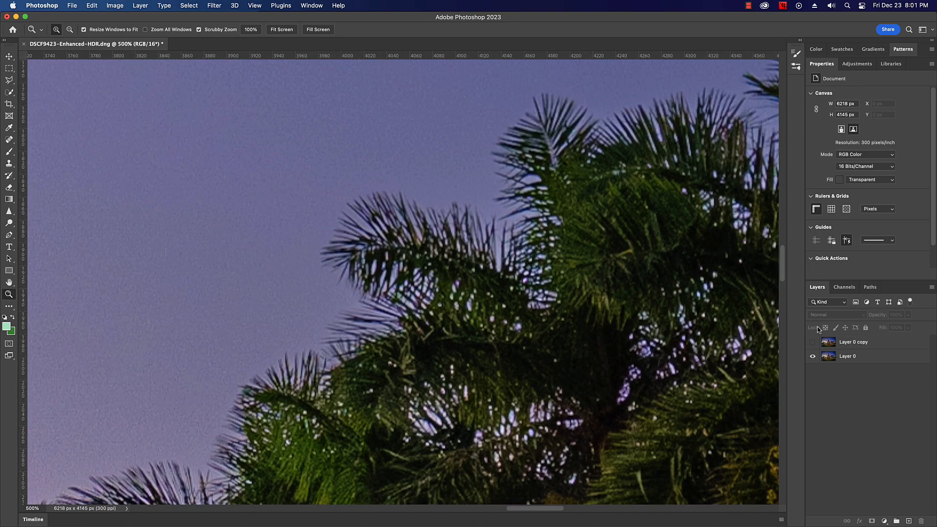
{"action": "left_click", "coordinate": [812, 342]}
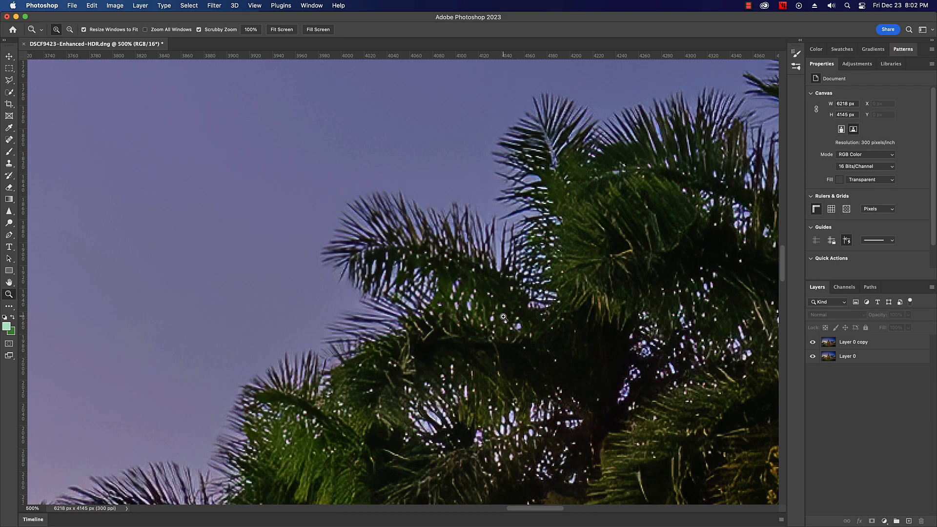
{"action": "key", "text": "super+0"}
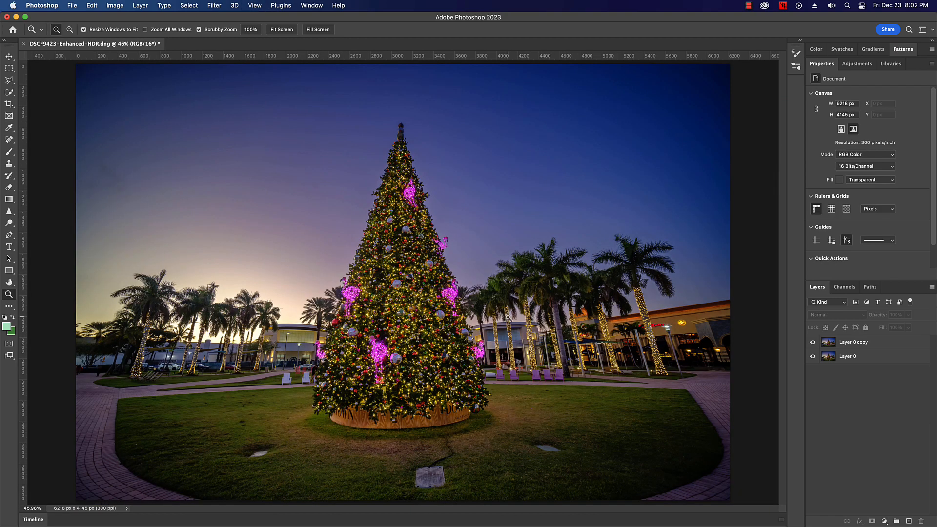
On the denoised layer, paint over the dark smudges in the sky near the photo's left edge with the Spot Healing Brush at size 150
{"action": "left_click", "coordinate": [824, 347]}
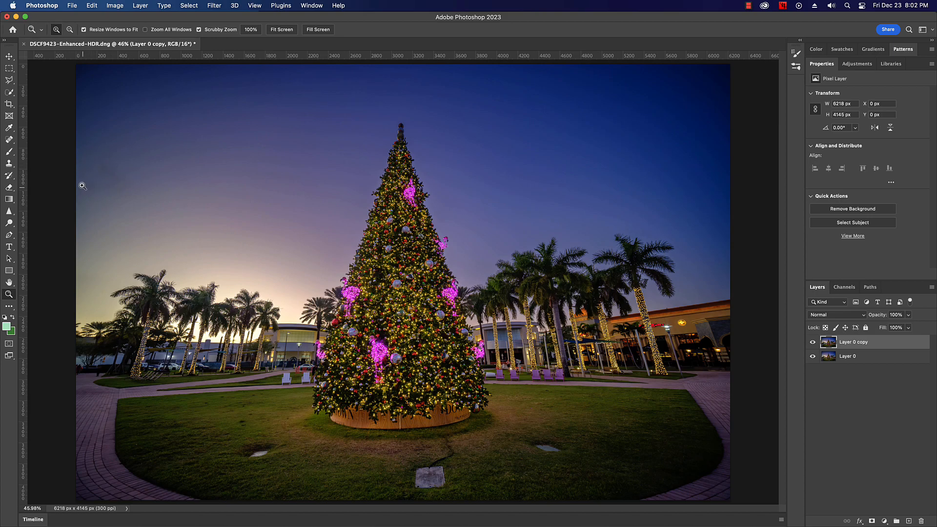
{"action": "left_click_drag", "start_coordinate": [87, 168], "coordinate": [151, 203]}
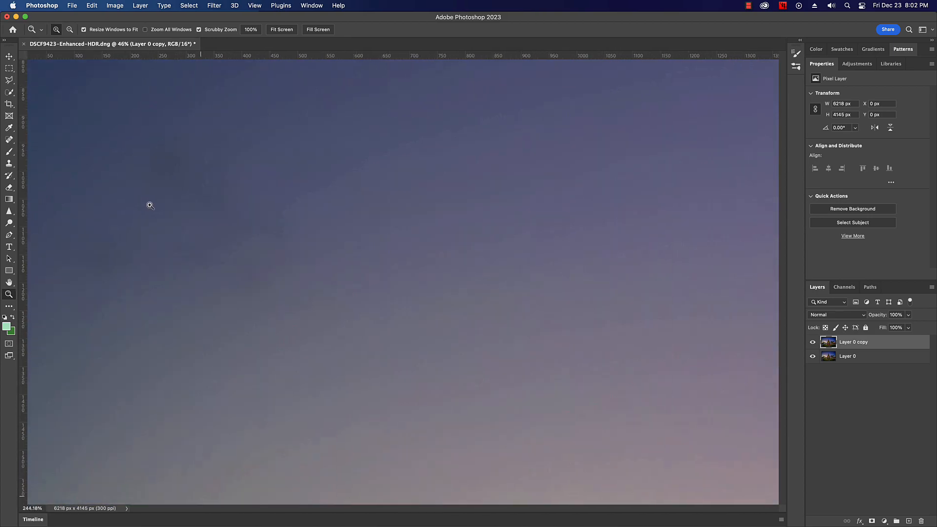
{"action": "left_click_drag", "start_coordinate": [226, 234], "coordinate": [300, 257]}
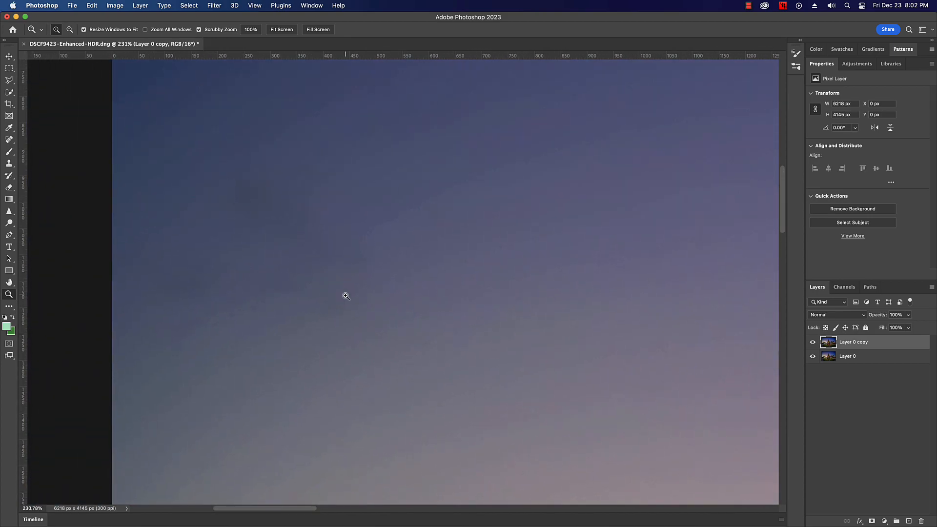
{"action": "key", "text": "j"}
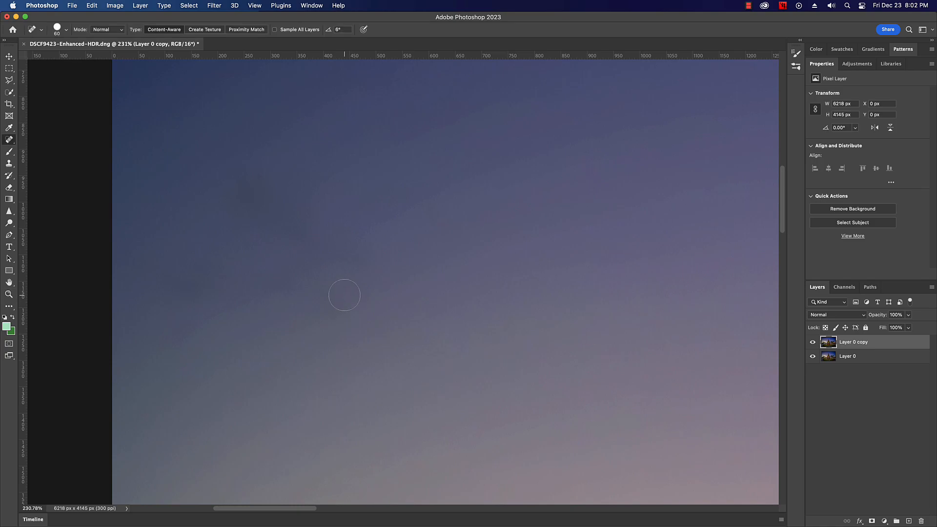
{"action": "right_click", "coordinate": [8, 142]}
{"action": "left_click", "coordinate": [59, 139]}
{"action": "key", "text": "bracketright"}
{"action": "key", "text": "bracketright"}
{"action": "key", "text": "bracketright"}
{"action": "key", "text": "bracketright"}
{"action": "key", "text": "bracketright"}
{"action": "key", "text": "bracketright"}
{"action": "key", "text": "bracketright"}
{"action": "key", "text": "bracketright"}
{"action": "key", "text": "bracketright"}
{"action": "mouse_move", "coordinate": [327, 252]}
{"action": "left_mouse_down"}
{"action": "mouse_move", "coordinate": [146, 230]}
{"action": "mouse_move", "coordinate": [291, 293]}
{"action": "mouse_move", "coordinate": [276, 259]}
{"action": "mouse_move", "coordinate": [246, 261]}
{"action": "left_mouse_up"}
Switch the healing brush to Proximity Match and heal the remaining dark patches in the sky near the photo's left edge
{"action": "left_click", "coordinate": [256, 30]}
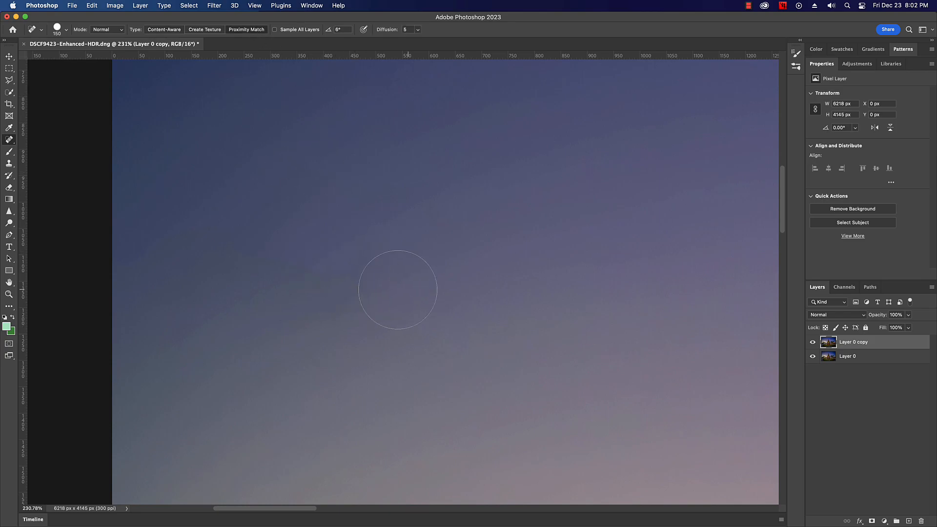
{"action": "mouse_move", "coordinate": [381, 270]}
{"action": "left_mouse_down"}
{"action": "mouse_move", "coordinate": [246, 247]}
{"action": "mouse_move", "coordinate": [161, 249]}
{"action": "left_mouse_up"}
{"action": "left_click_drag", "start_coordinate": [302, 276], "coordinate": [184, 244]}
{"action": "key", "text": "super+1"}
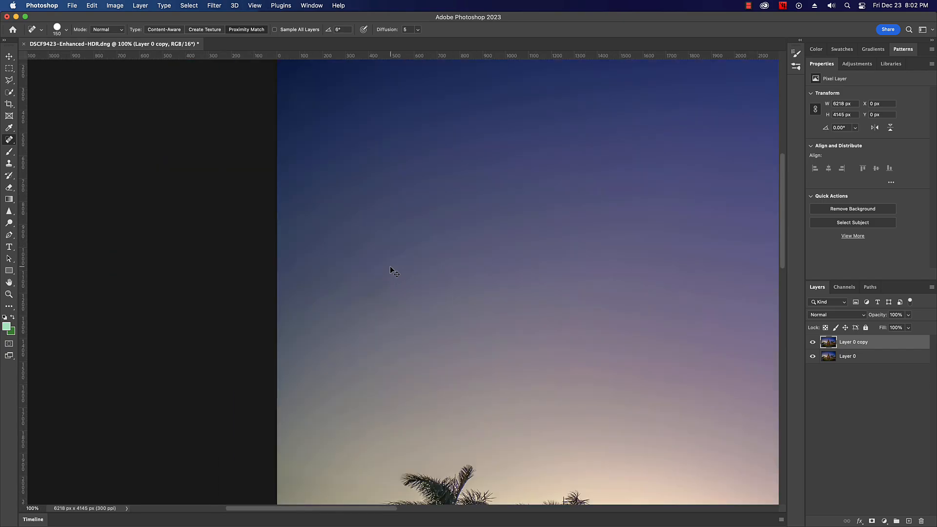
{"action": "mouse_move", "coordinate": [376, 288]}
{"action": "left_mouse_down"}
{"action": "mouse_move", "coordinate": [315, 268]}
{"action": "mouse_move", "coordinate": [354, 272]}
{"action": "left_mouse_up"}
{"action": "left_click", "coordinate": [315, 265]}
Duplicate the healed layer and remove the square stone slab from the lawn in front of the tree
{"action": "key", "text": "super+minus"}
{"action": "key", "text": "super+minus"}
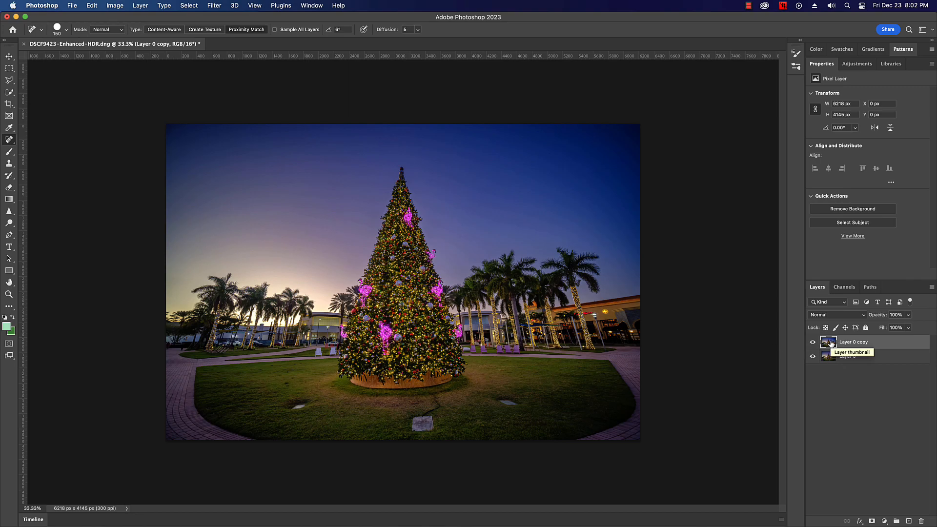
{"action": "key", "text": "super+j"}
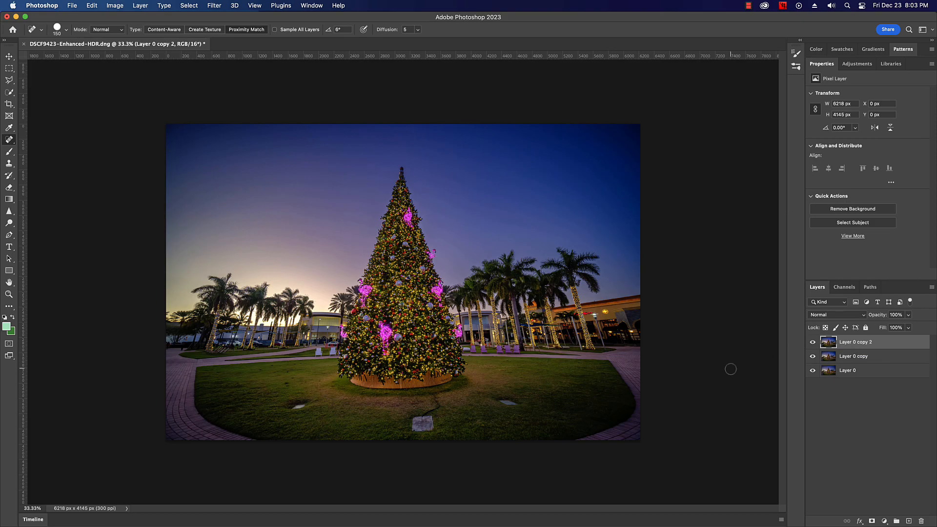
{"action": "key", "text": "bracketright"}
{"action": "key", "text": "bracketright"}
{"action": "key", "text": "bracketright"}
{"action": "mouse_move", "coordinate": [426, 423]}
{"action": "left_mouse_down"}
{"action": "mouse_move", "coordinate": [414, 425]}
{"action": "mouse_move", "coordinate": [428, 424]}
{"action": "mouse_move", "coordinate": [434, 397]}
{"action": "mouse_move", "coordinate": [421, 433]}
{"action": "left_mouse_up"}
Heal away the two small ground plates and the crack on the lawn, and compare the photo before and after the cleanup
{"action": "key", "text": "bracketleft"}
{"action": "key", "text": "bracketleft"}
{"action": "key", "text": "bracketleft"}
{"action": "key", "text": "bracketleft"}
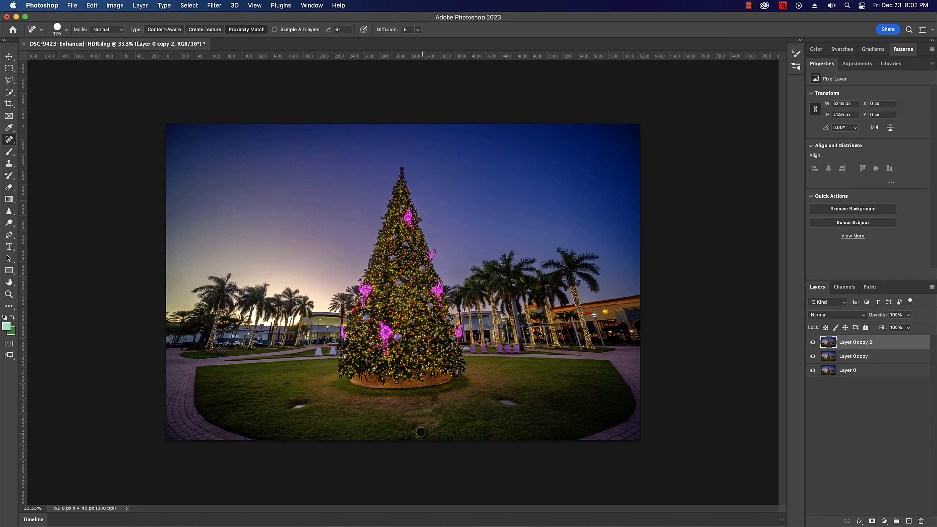
{"action": "key", "text": "bracketleft"}
{"action": "key", "text": "bracketright"}
{"action": "key", "text": "bracketright"}
{"action": "key", "text": "bracketright"}
{"action": "mouse_move", "coordinate": [318, 403]}
{"action": "left_mouse_down"}
{"action": "mouse_move", "coordinate": [289, 404]}
{"action": "mouse_move", "coordinate": [310, 404]}
{"action": "mouse_move", "coordinate": [288, 384]}
{"action": "left_mouse_up"}
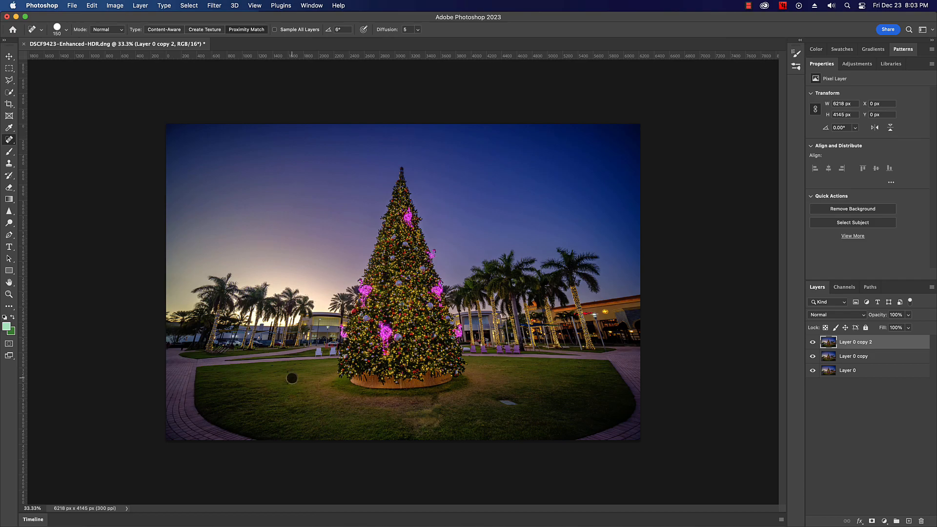
{"action": "left_click_drag", "start_coordinate": [519, 402], "coordinate": [502, 403]}
{"action": "left_click_drag", "start_coordinate": [434, 401], "coordinate": [431, 399]}
{"action": "left_click", "coordinate": [813, 342]}
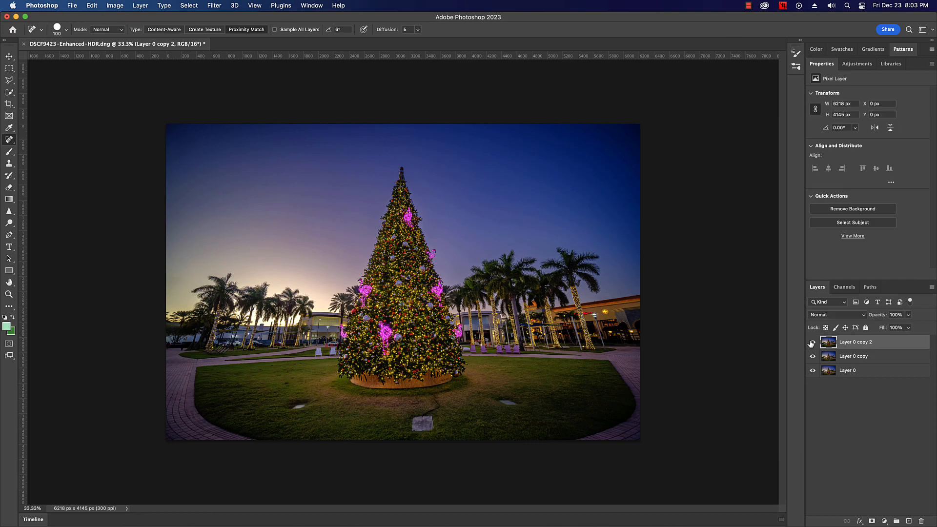
{"action": "left_click", "coordinate": [812, 342]}
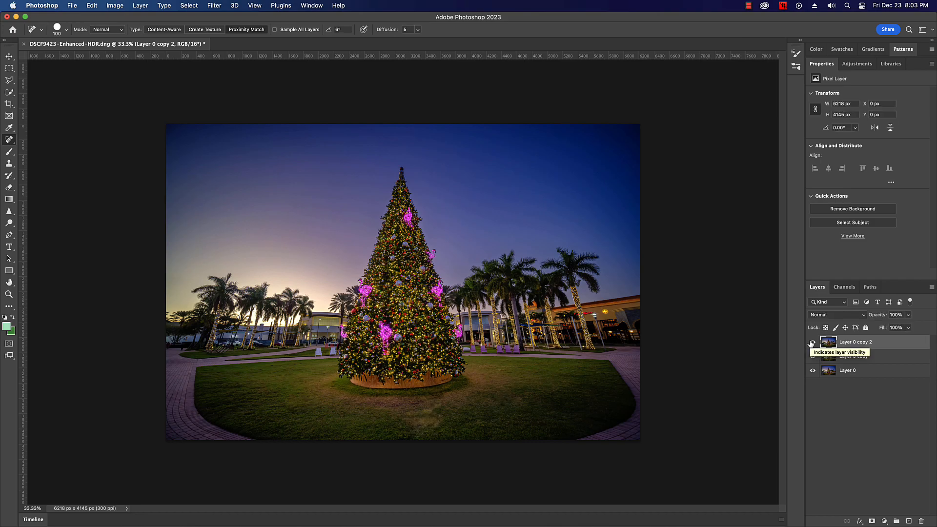
Duplicate the cleaned-up layer and open the copy full screen in Luminar Neo, dismissing the software update offer
{"action": "key", "text": "super+j"}
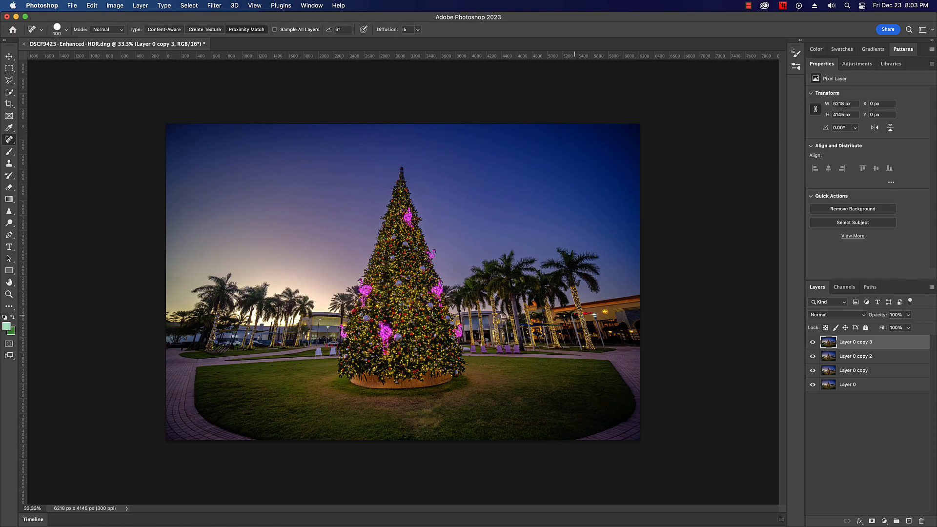
{"action": "left_click", "coordinate": [221, 5]}
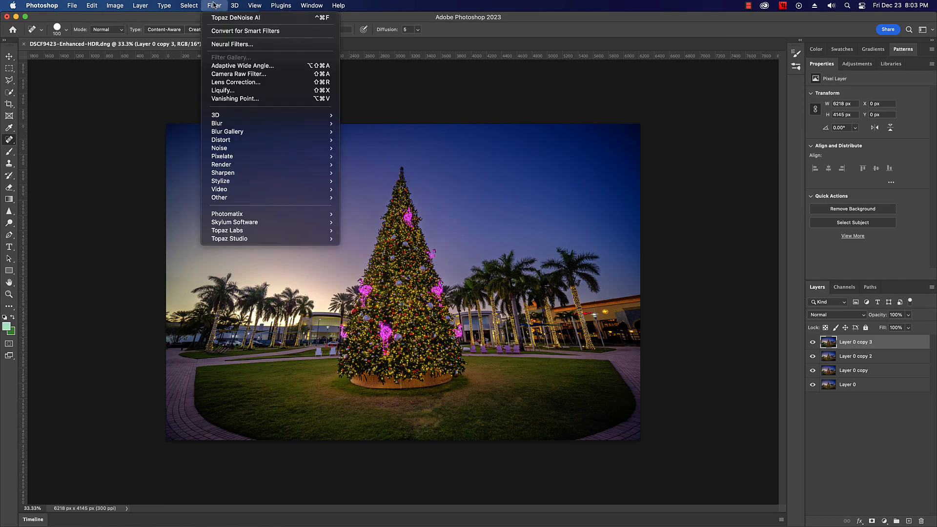
{"action": "mouse_move", "coordinate": [253, 223]}
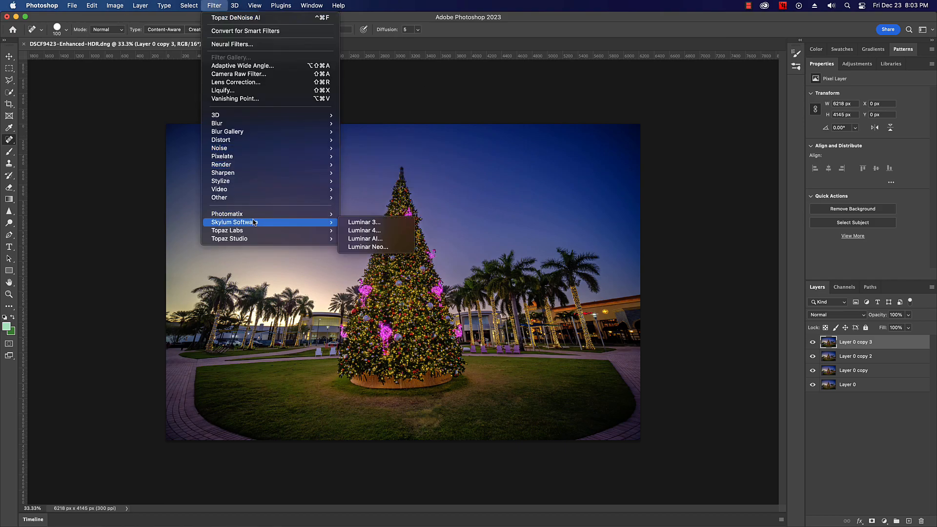
{"action": "left_click", "coordinate": [374, 247]}
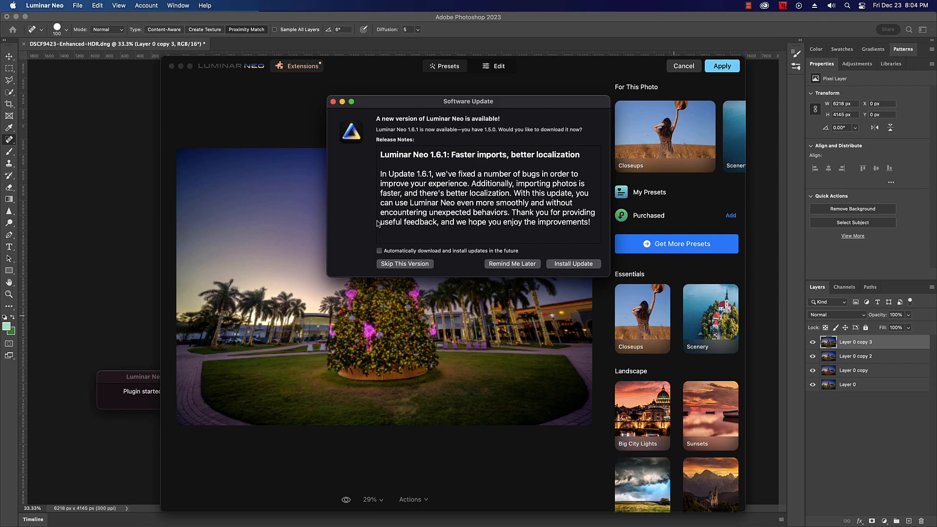
{"action": "left_click", "coordinate": [333, 102]}
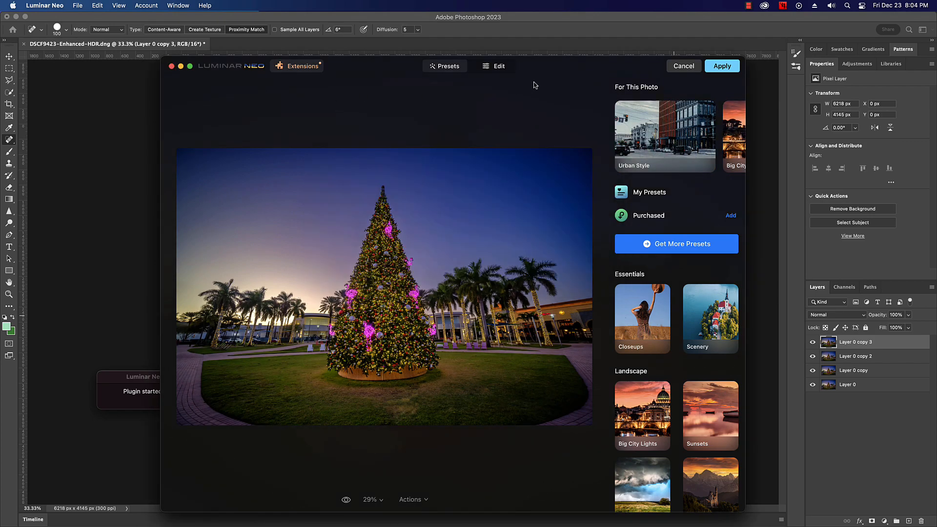
{"action": "double_click", "coordinate": [582, 72]}
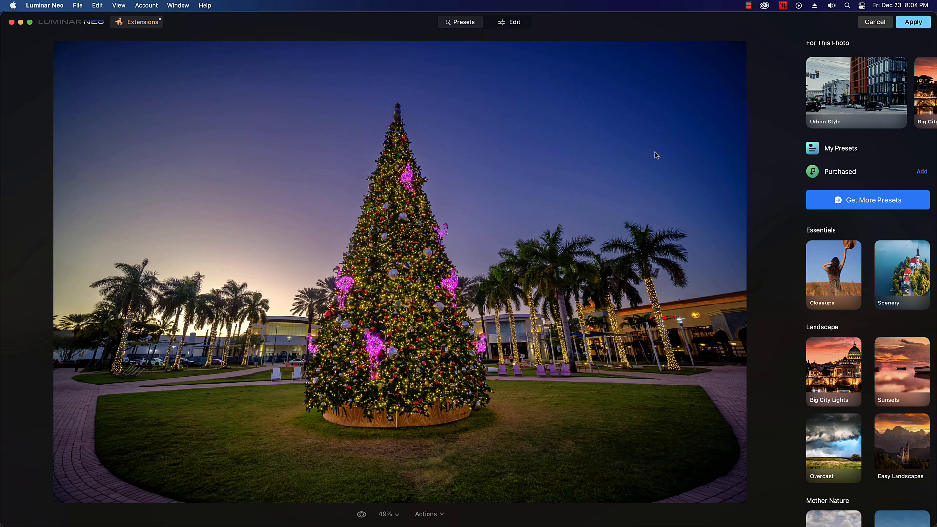
Enhance the photo with Enhance AI, setting Accent to 15 and Sky Enhancer to 13
{"action": "left_click", "coordinate": [515, 24]}
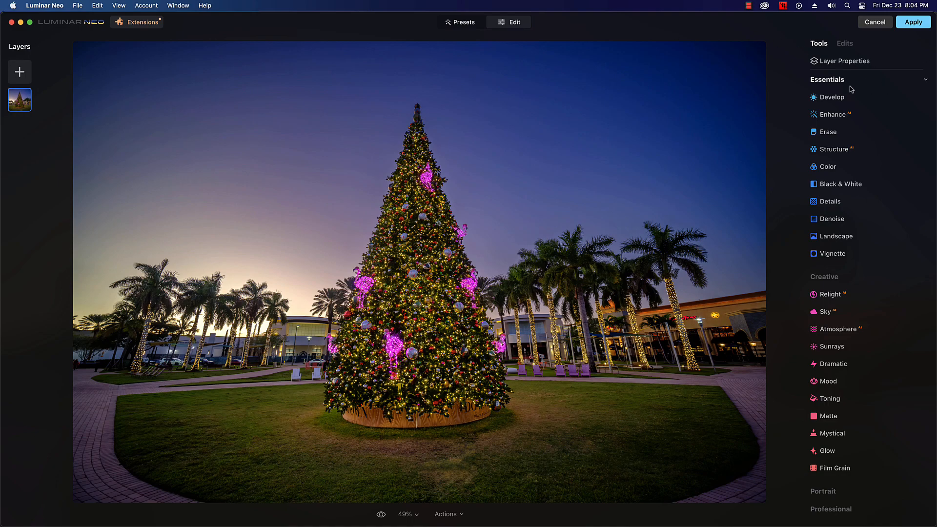
{"action": "left_click", "coordinate": [824, 97]}
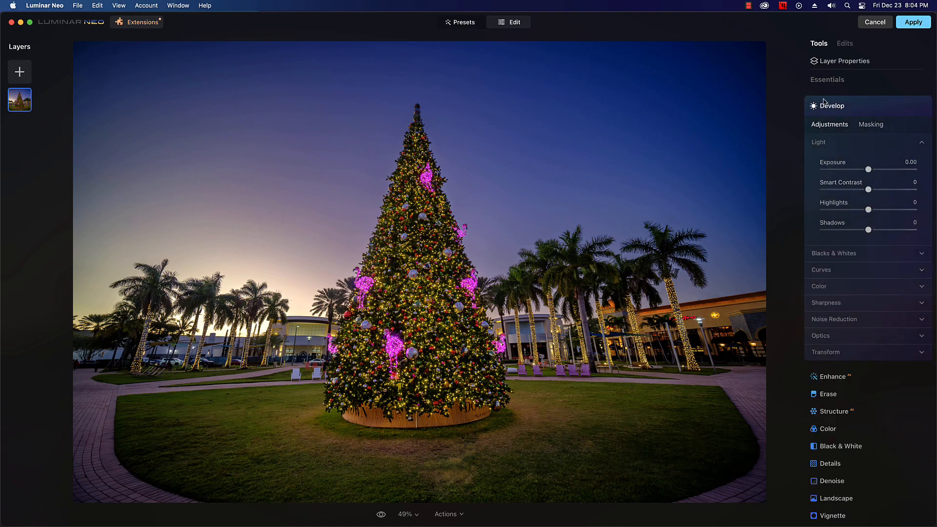
{"action": "left_click", "coordinate": [826, 106]}
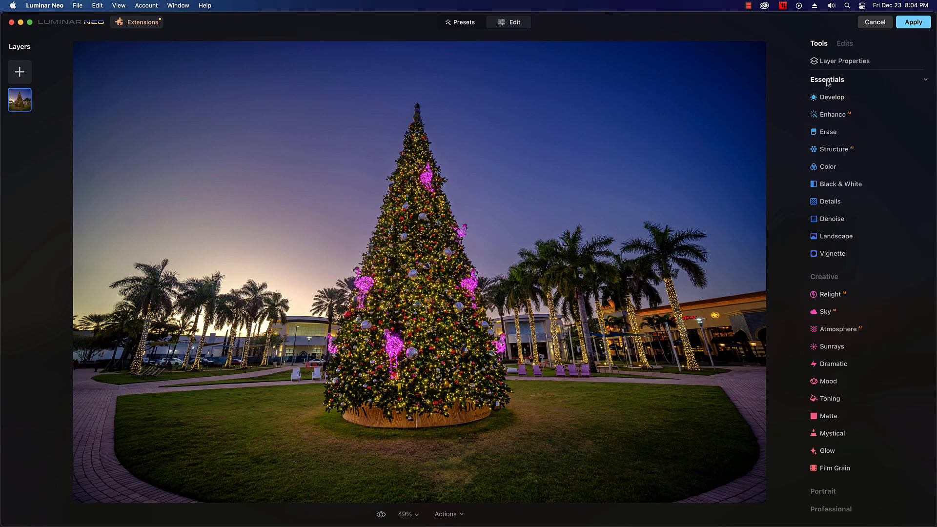
{"action": "left_click", "coordinate": [835, 121]}
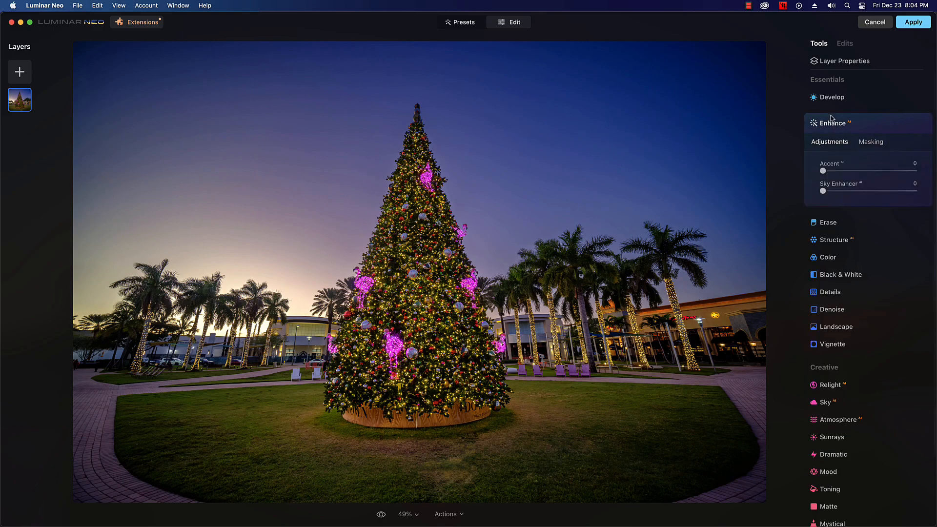
{"action": "left_click_drag", "start_coordinate": [823, 172], "coordinate": [688, 178]}
{"action": "left_click_drag", "start_coordinate": [823, 171], "coordinate": [835, 175]}
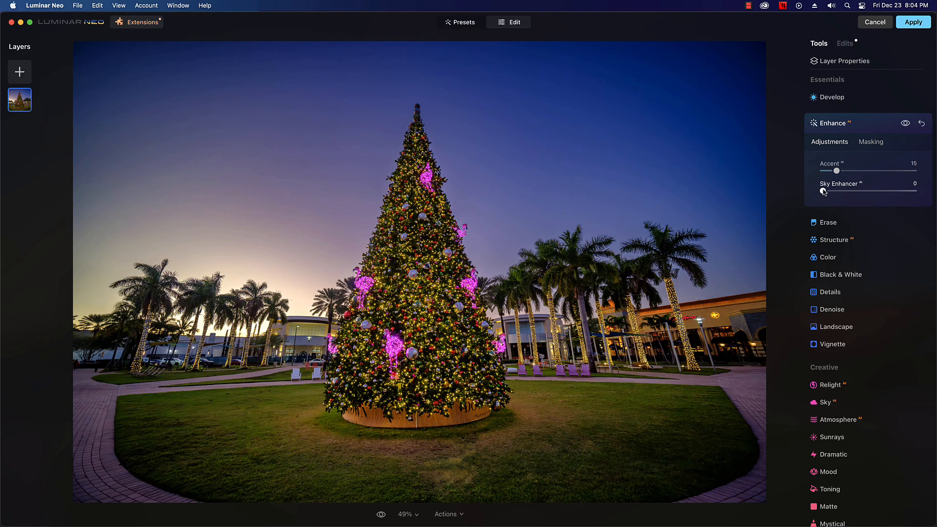
{"action": "mouse_move", "coordinate": [823, 192]}
{"action": "left_mouse_down"}
{"action": "mouse_move", "coordinate": [853, 190]}
{"action": "mouse_move", "coordinate": [786, 190]}
{"action": "mouse_move", "coordinate": [882, 197]}
{"action": "mouse_move", "coordinate": [825, 190]}
{"action": "mouse_move", "coordinate": [845, 197]}
{"action": "mouse_move", "coordinate": [835, 196]}
{"action": "left_mouse_up"}
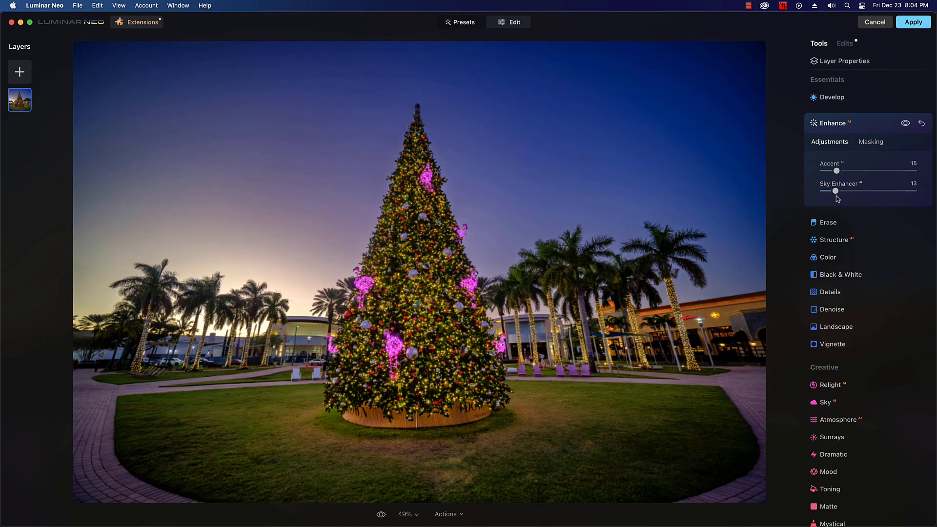
{"action": "left_click", "coordinate": [832, 123]}
Reduce the photo's color cast by setting Remove Color Cast to 5 in the Color tool
{"action": "left_click", "coordinate": [838, 166]}
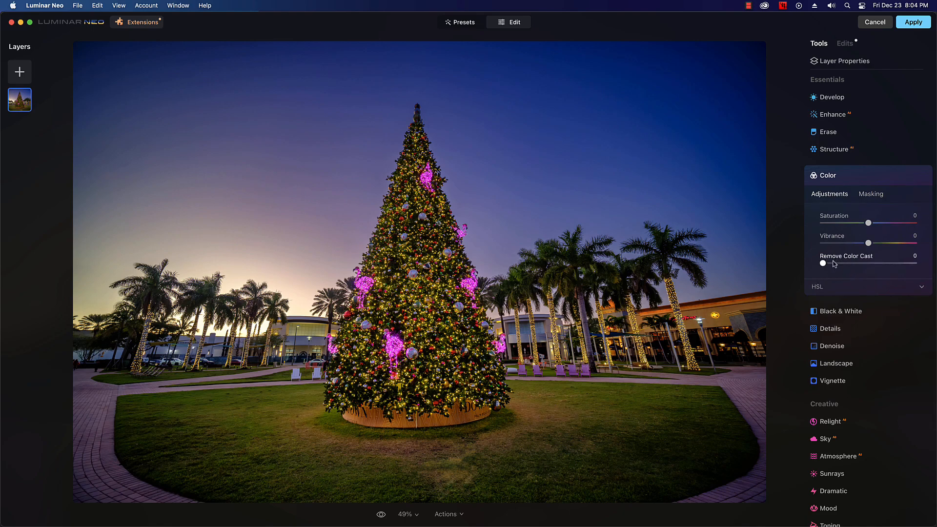
{"action": "mouse_move", "coordinate": [824, 266]}
{"action": "left_mouse_down"}
{"action": "mouse_move", "coordinate": [836, 270]}
{"action": "mouse_move", "coordinate": [815, 269]}
{"action": "mouse_move", "coordinate": [845, 270]}
{"action": "mouse_move", "coordinate": [815, 270]}
{"action": "mouse_move", "coordinate": [848, 273]}
{"action": "mouse_move", "coordinate": [795, 280]}
{"action": "mouse_move", "coordinate": [858, 280]}
{"action": "mouse_move", "coordinate": [801, 288]}
{"action": "mouse_move", "coordinate": [829, 266]}
{"action": "mouse_move", "coordinate": [804, 268]}
{"action": "mouse_move", "coordinate": [830, 275]}
{"action": "left_mouse_up"}
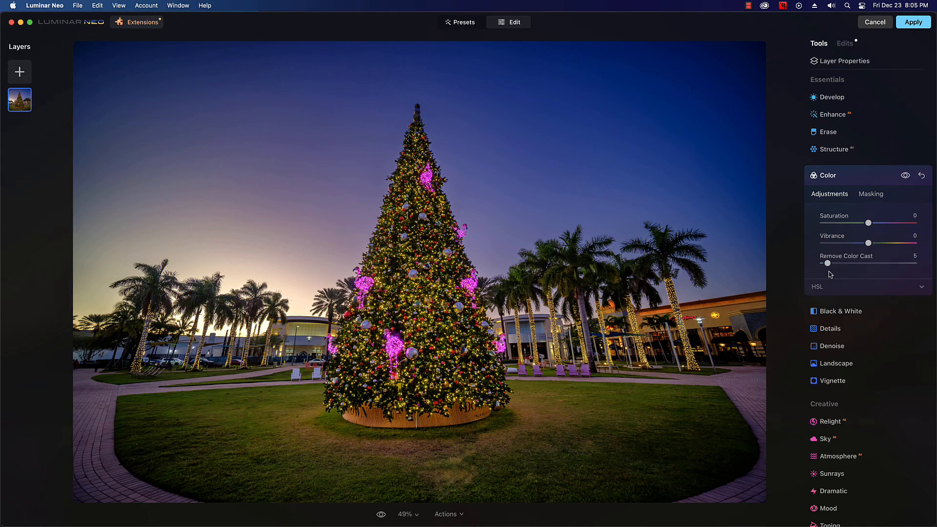
{"action": "left_click", "coordinate": [834, 179]}
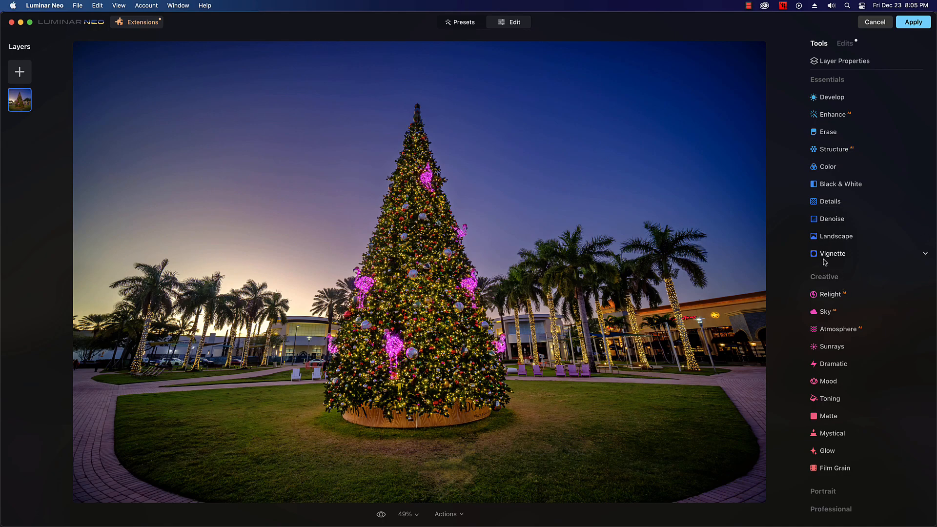
Give the photo a Mood effect with the Venus LUT at an amount of 48
{"action": "left_click", "coordinate": [827, 382]}
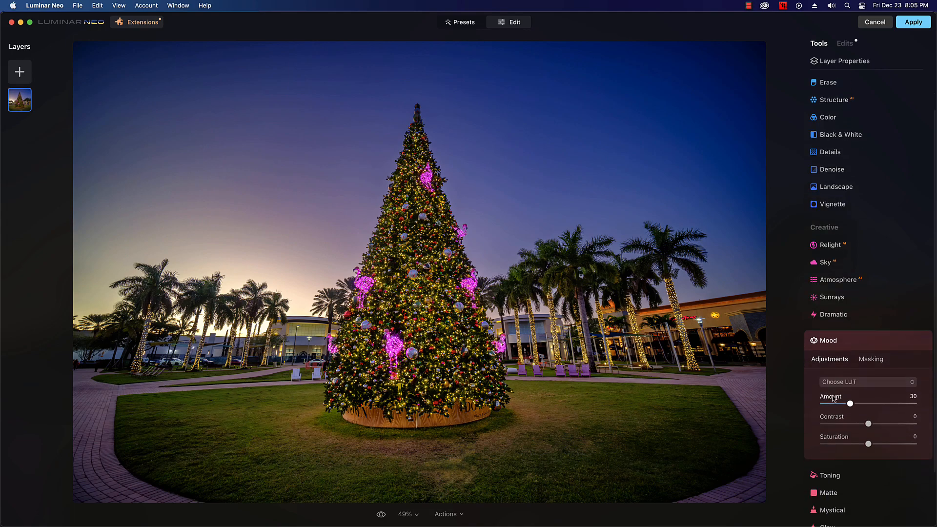
{"action": "left_click", "coordinate": [839, 382]}
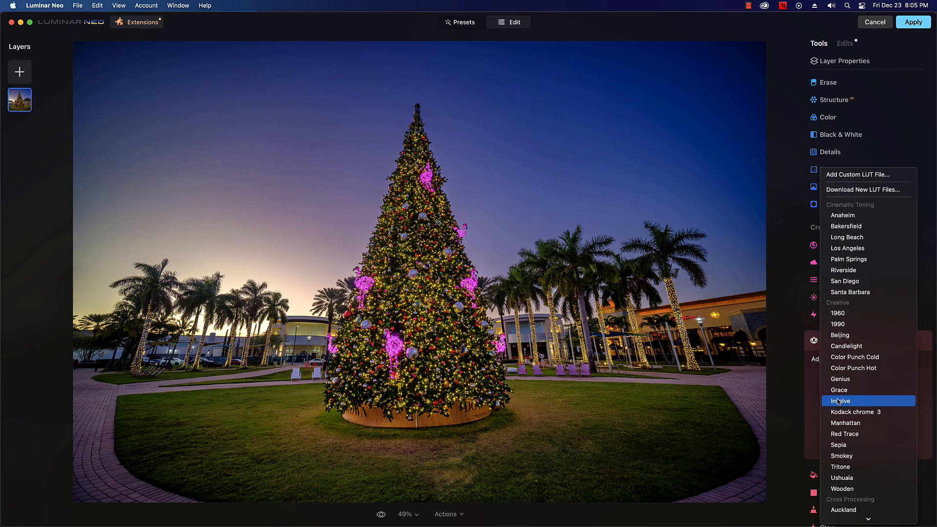
{"action": "scroll", "coordinate": [839, 401], "scroll_direction": "down", "scroll_amount": 5}
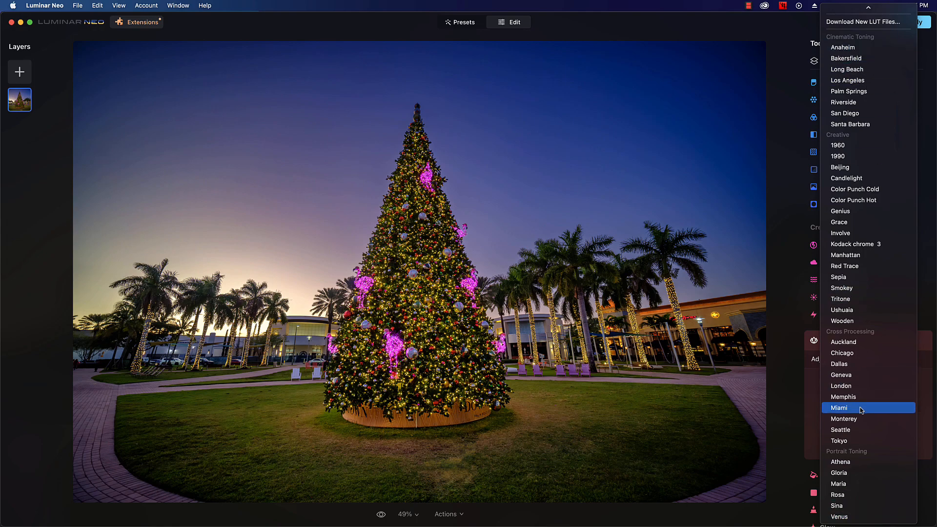
{"action": "left_click", "coordinate": [854, 516]}
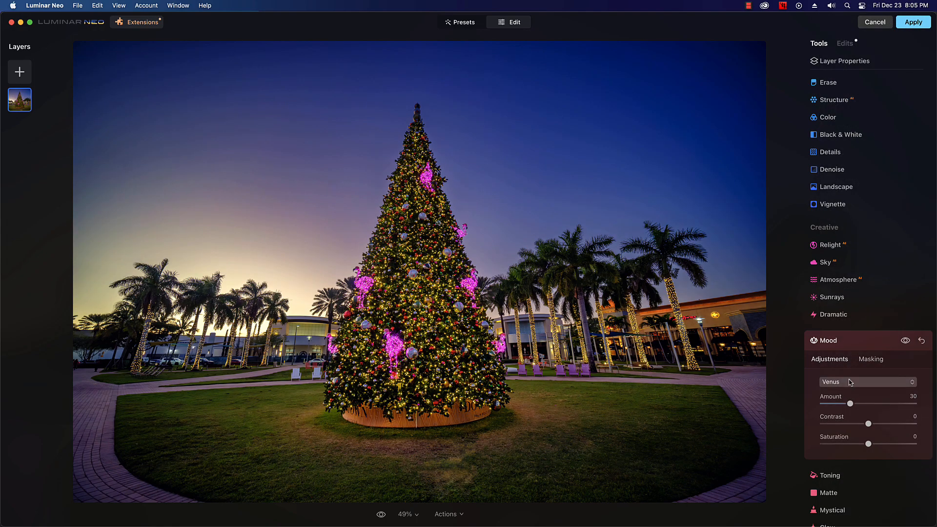
{"action": "left_click", "coordinate": [848, 384]}
{"action": "left_click", "coordinate": [842, 400]}
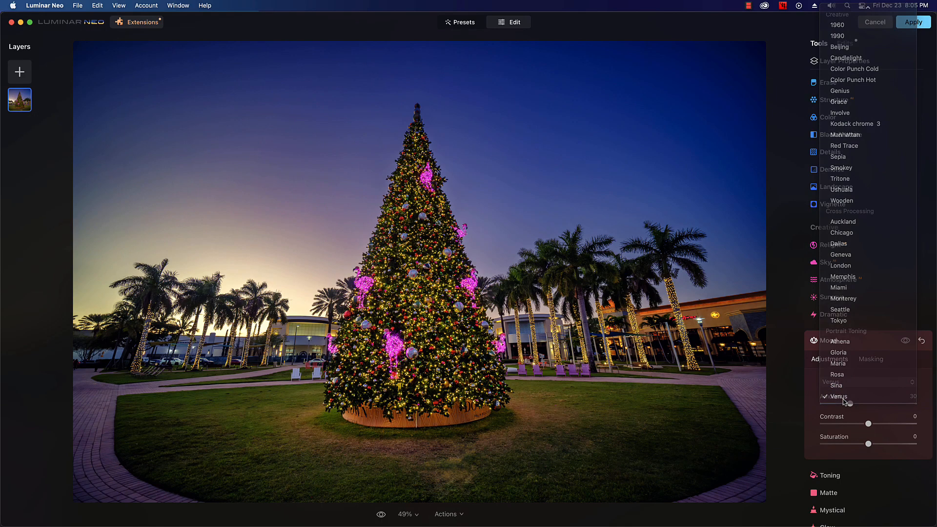
{"action": "left_click_drag", "start_coordinate": [848, 403], "coordinate": [867, 426]}
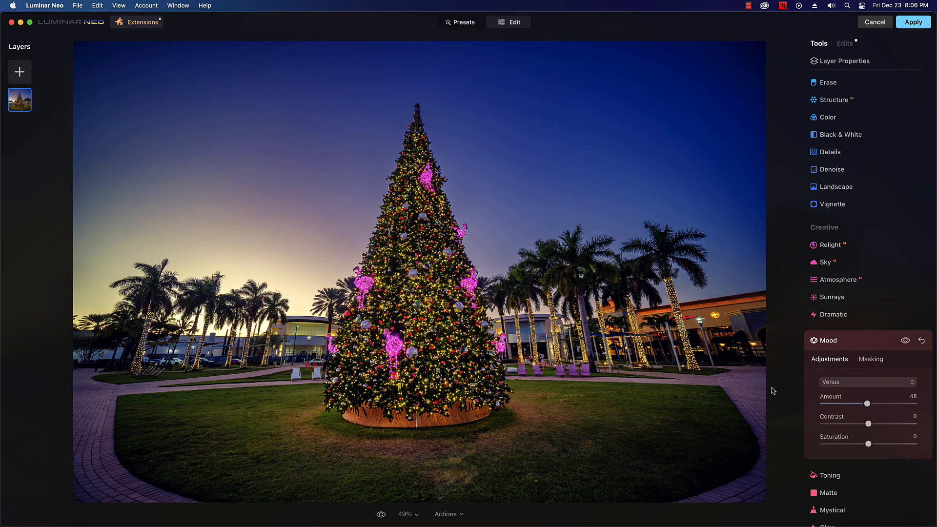
Compare the photo with and without the Mood effect, and apply the Luminar Neo edits to the Photoshop layer
{"action": "left_click", "coordinate": [904, 343]}
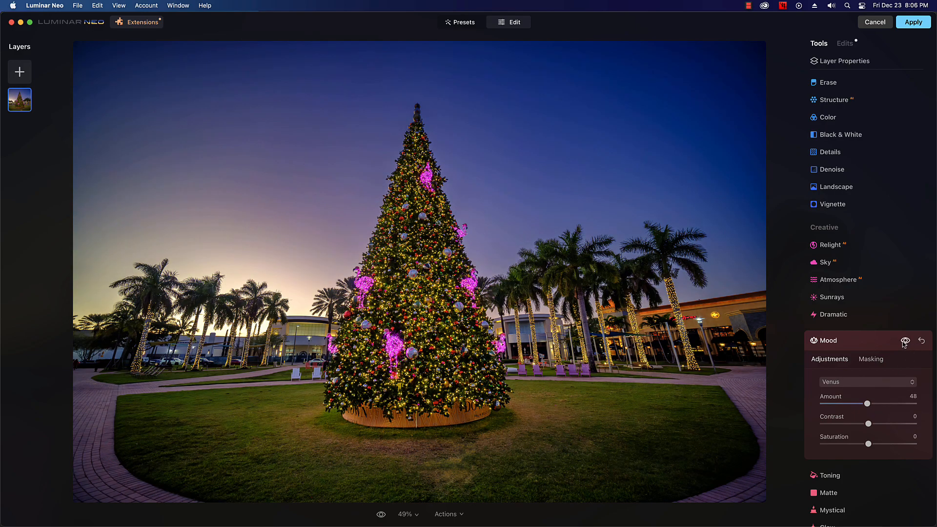
{"action": "left_click", "coordinate": [904, 343]}
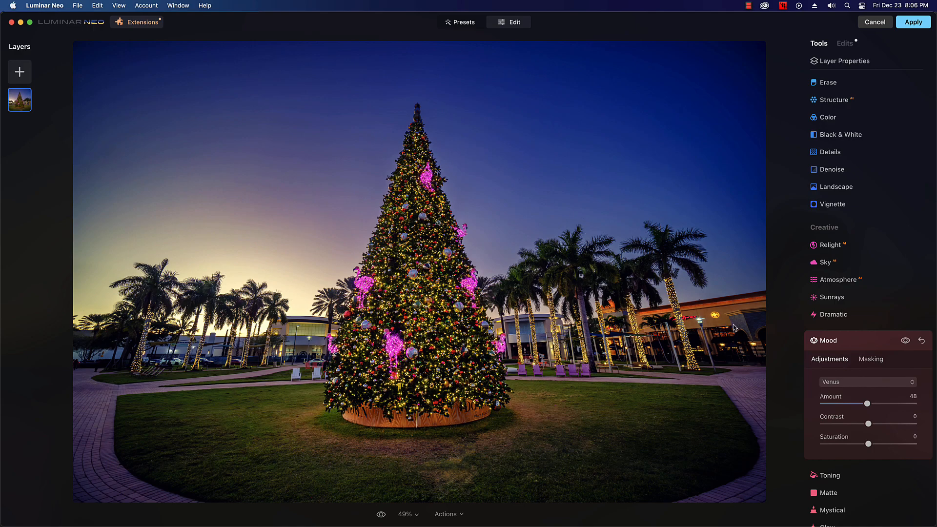
{"action": "left_click", "coordinate": [824, 341]}
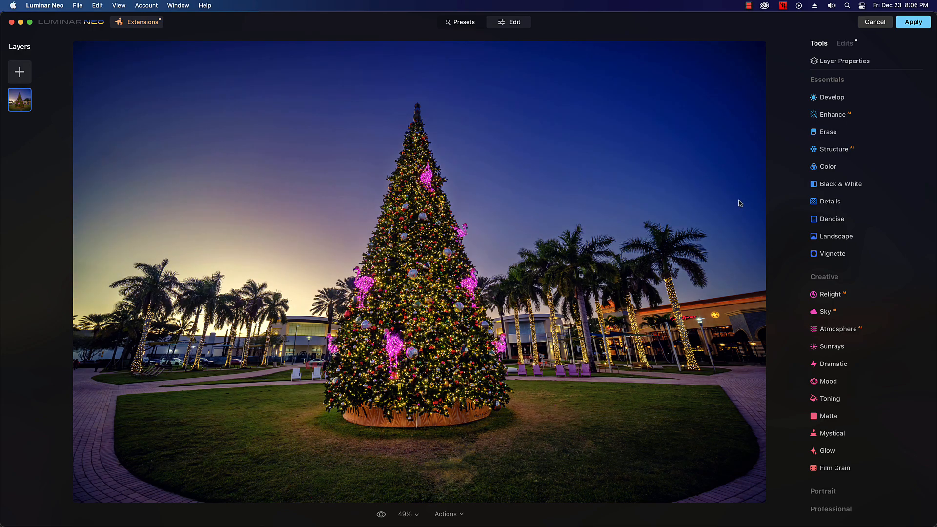
{"action": "left_click", "coordinate": [911, 23]}
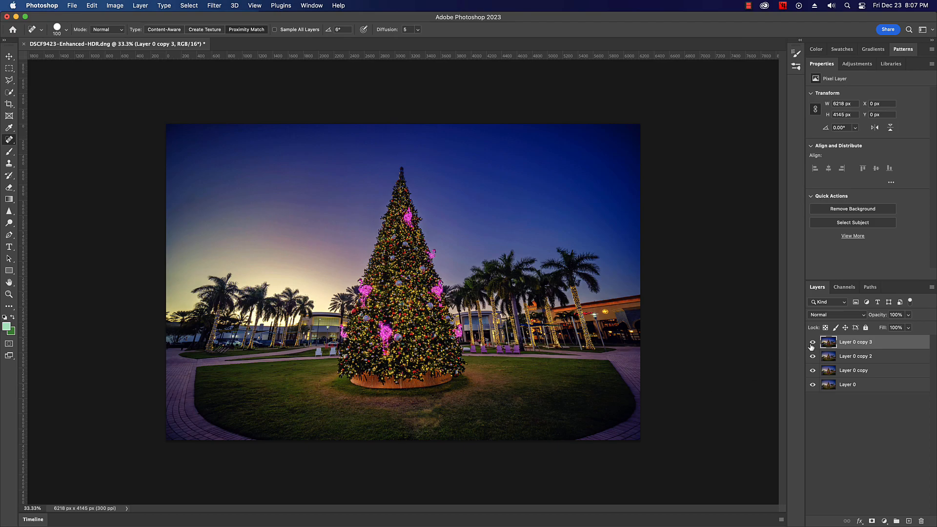
Flatten the layered image and save it back to Lightroom Classic
{"action": "left_click", "coordinate": [932, 287]}
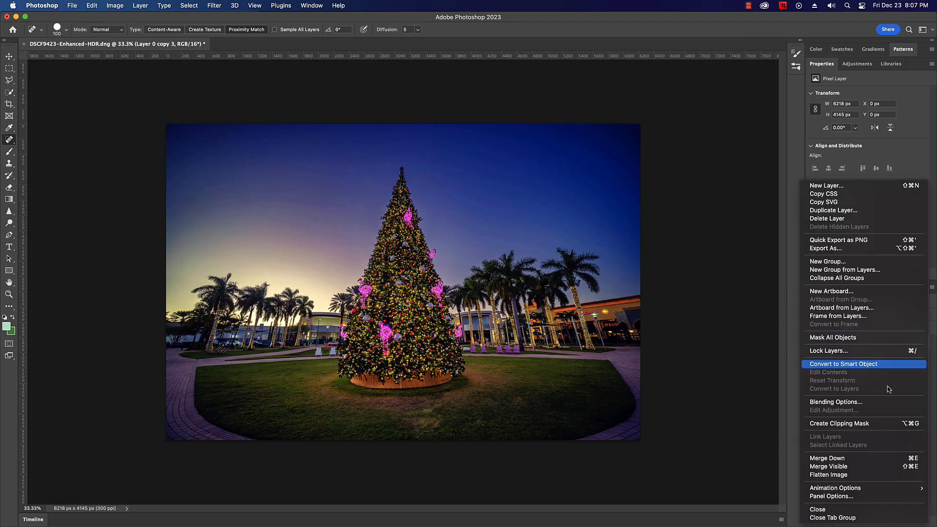
{"action": "left_click", "coordinate": [845, 475]}
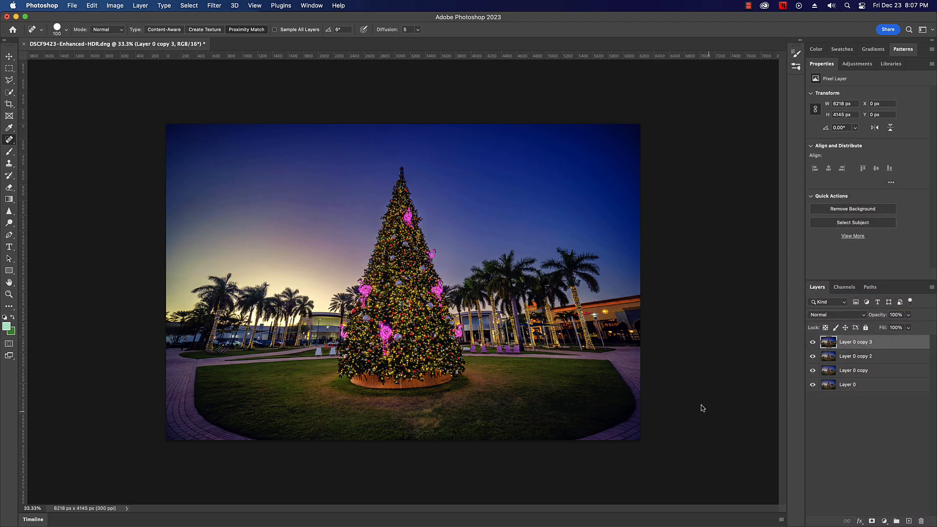
{"action": "key", "text": "super+s"}
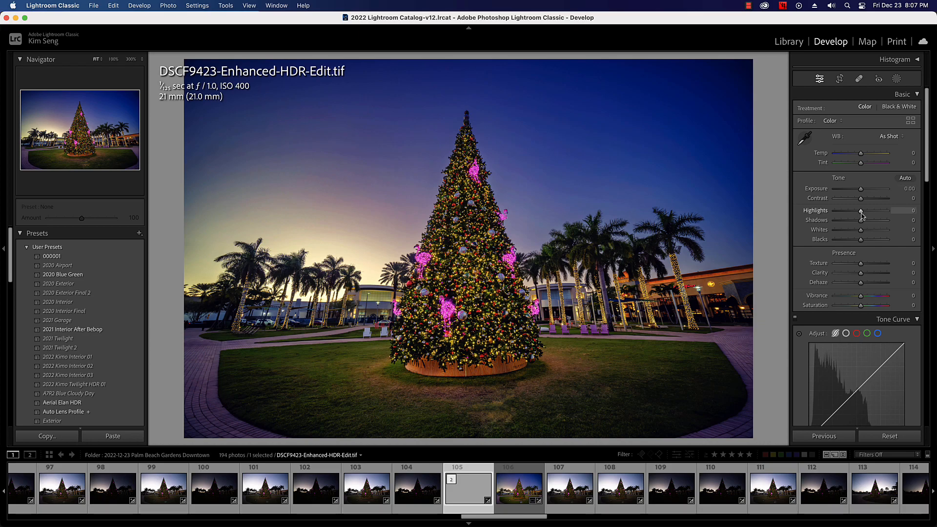
Set the edited TIFF's Highlights to -50 and its white balance Temp to -9 in Lightroom Classic
{"action": "mouse_move", "coordinate": [859, 212]}
{"action": "left_mouse_down"}
{"action": "mouse_move", "coordinate": [837, 215]}
{"action": "mouse_move", "coordinate": [894, 224]}
{"action": "mouse_move", "coordinate": [847, 224]}
{"action": "left_mouse_up"}
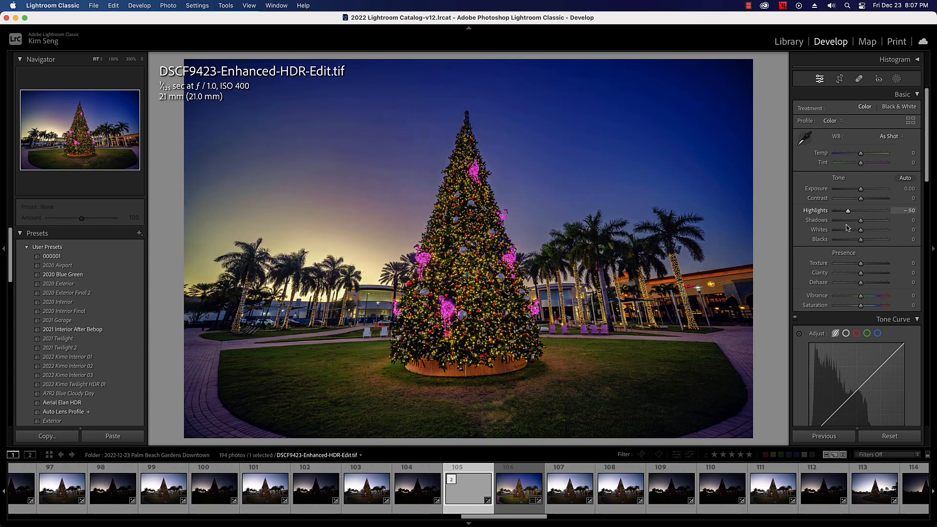
{"action": "left_click", "coordinate": [861, 154]}
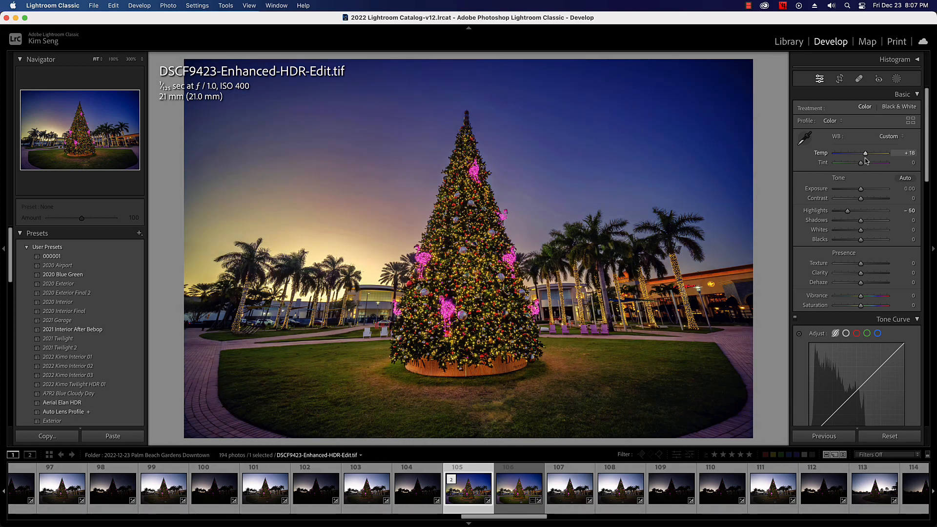
{"action": "left_click_drag", "start_coordinate": [860, 161], "coordinate": [859, 163]}
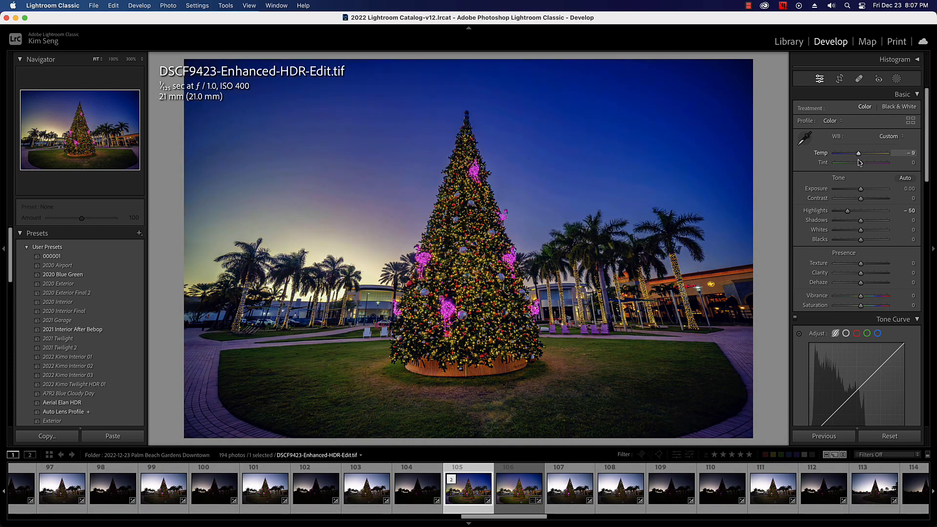
Adjust the tone curve regions to Highlights -20, Lights +9, Darks +5 and Shadows -3
{"action": "scroll", "coordinate": [874, 205], "scroll_direction": "down", "scroll_amount": 10}
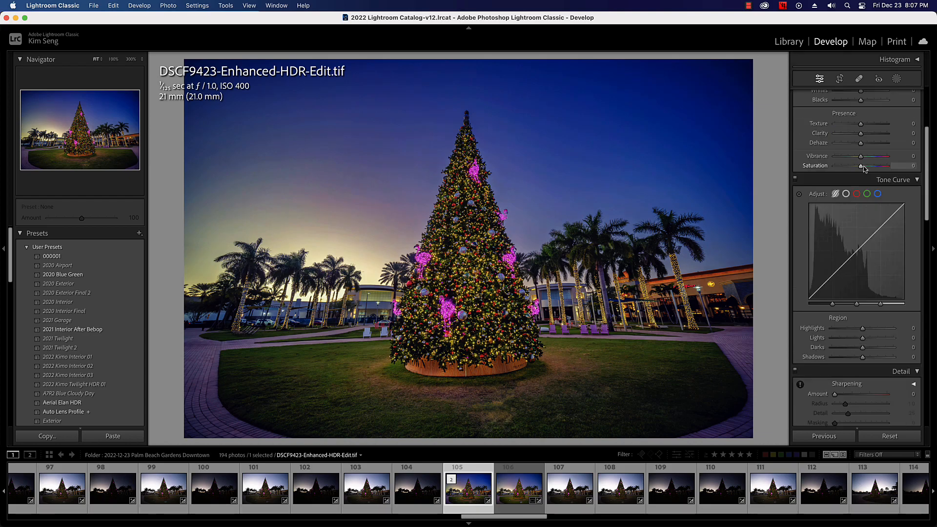
{"action": "mouse_move", "coordinate": [863, 222]}
{"action": "left_mouse_down"}
{"action": "mouse_move", "coordinate": [854, 225]}
{"action": "mouse_move", "coordinate": [864, 240]}
{"action": "left_mouse_up"}
{"action": "left_click_drag", "start_coordinate": [862, 248], "coordinate": [863, 256]}
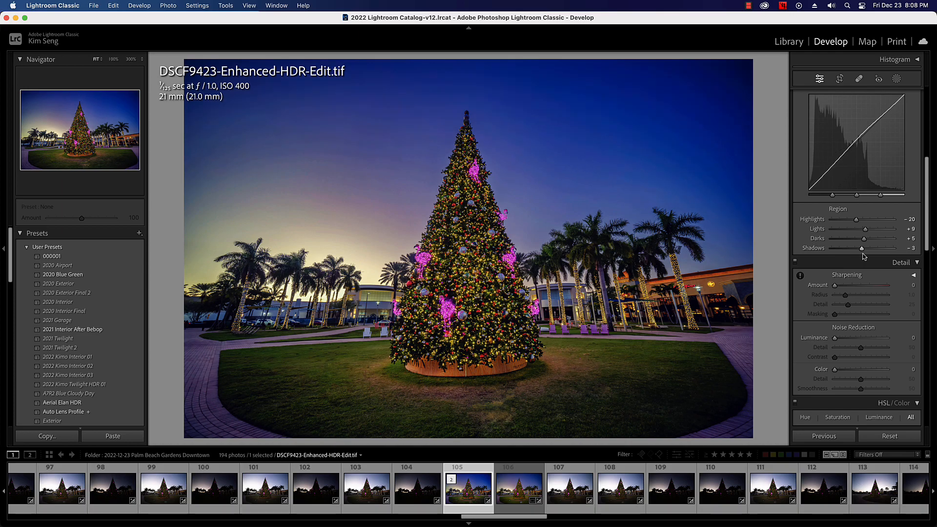